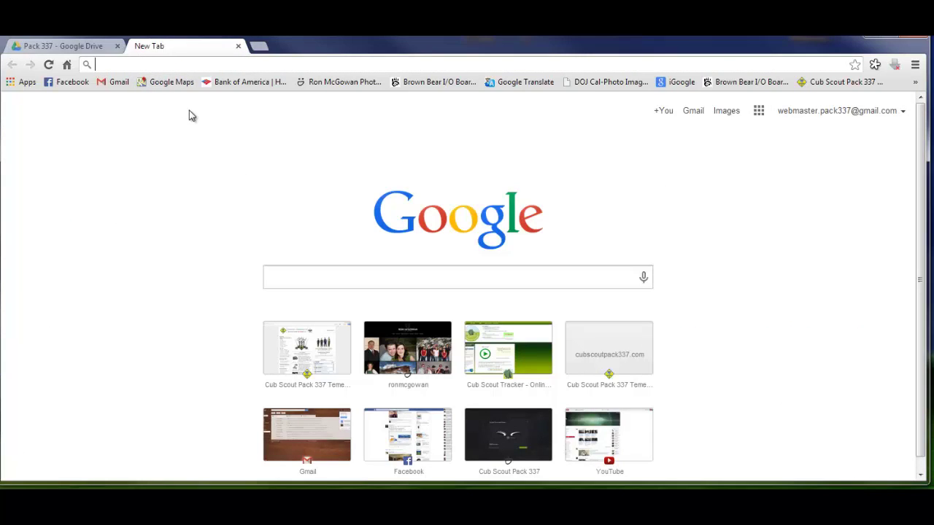
type("www.c")
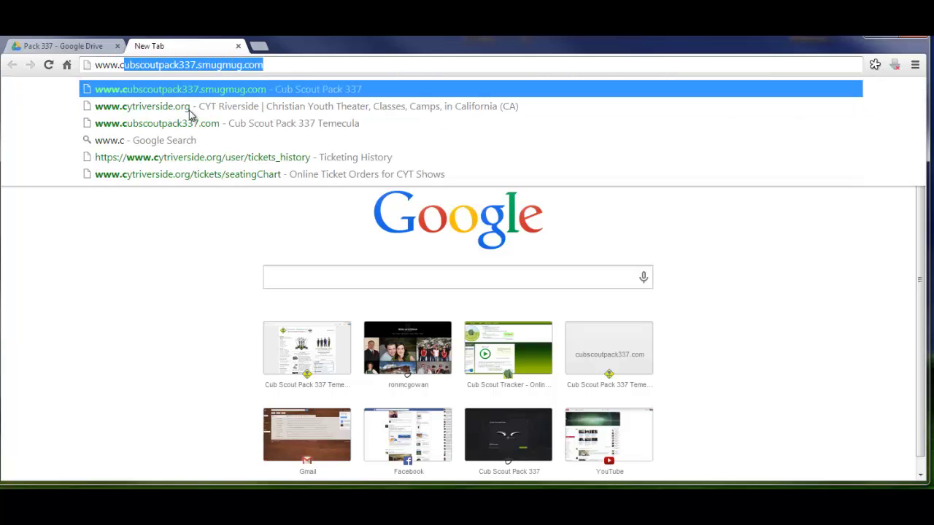
type("ubsco")
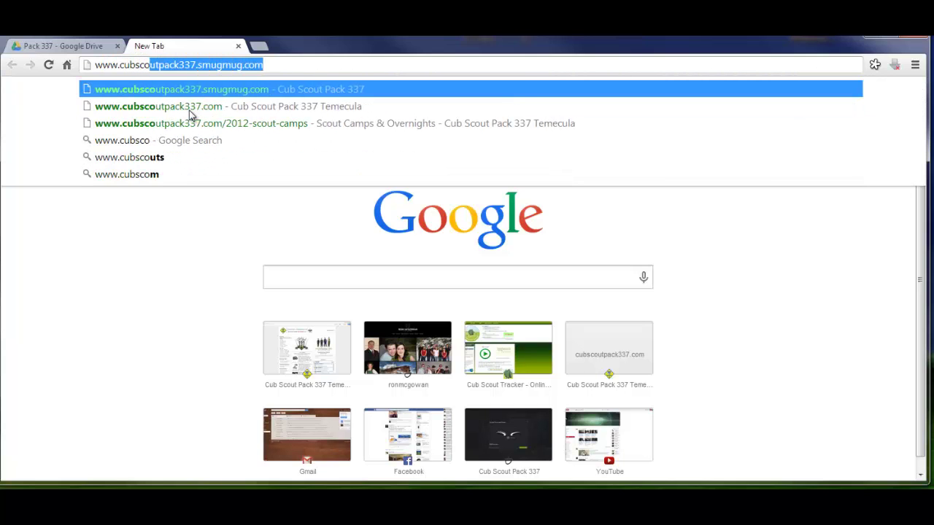
type("utpac")
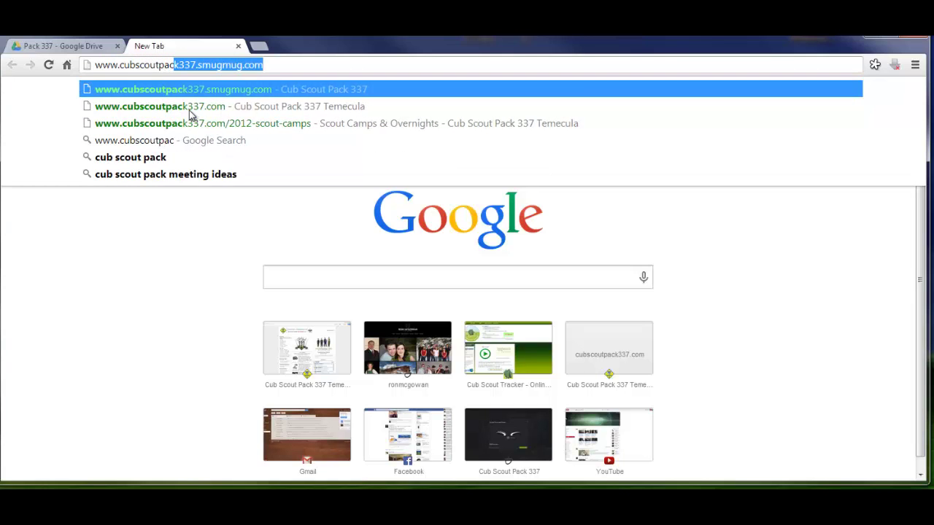
type("k337.")
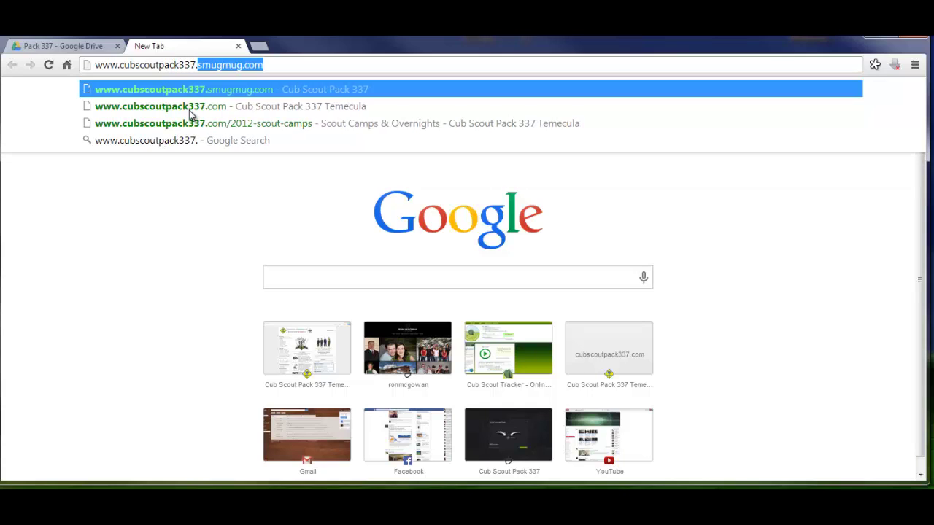
type("com")
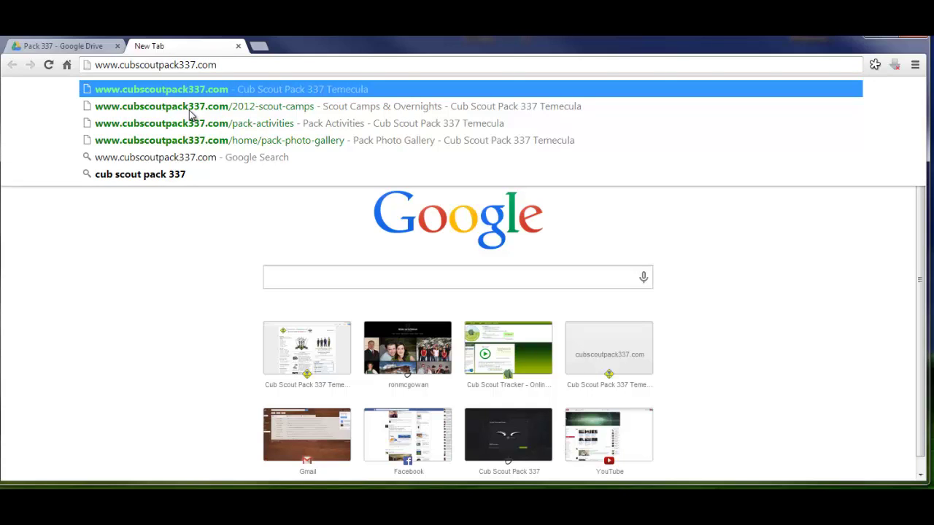
key("Return")
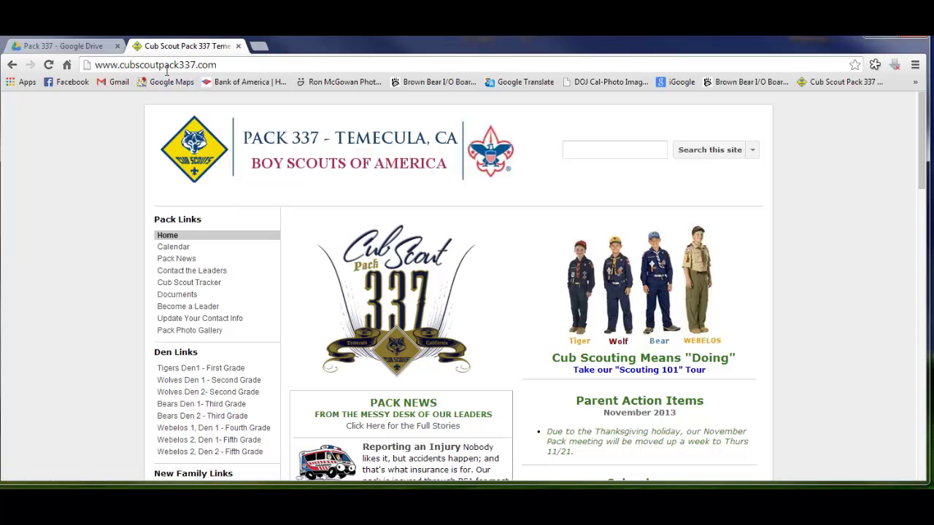
Scroll to the home page footer and sign in to the Pack 337 site
scroll(559, 270, "down", 3)
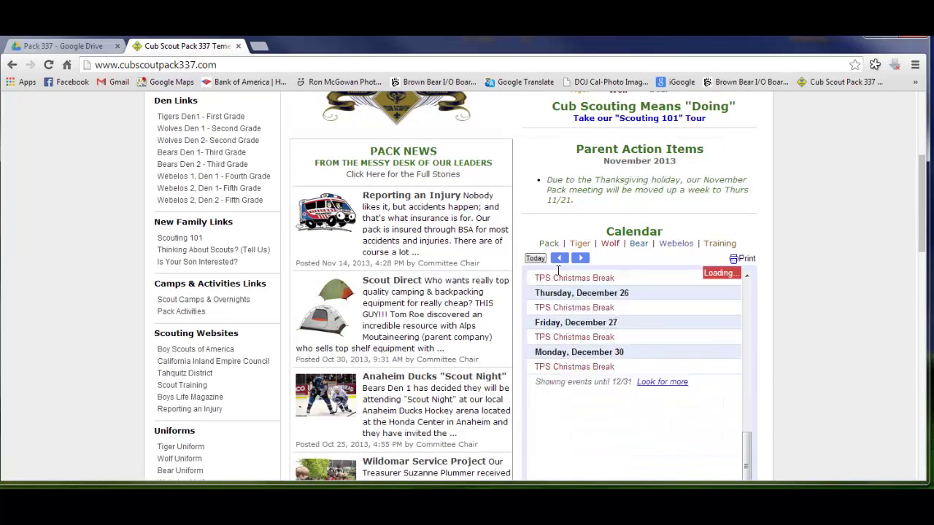
scroll(558, 270, "down", 10)
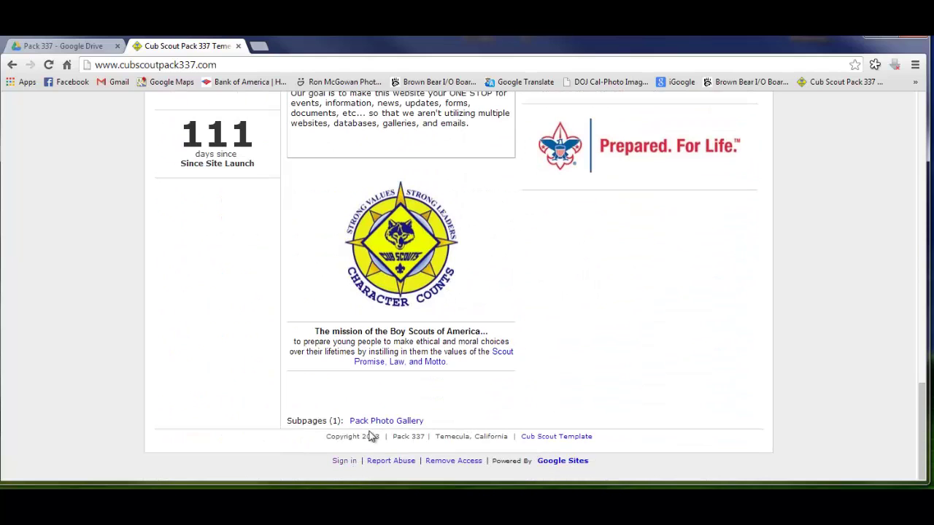
left_click(343, 461)
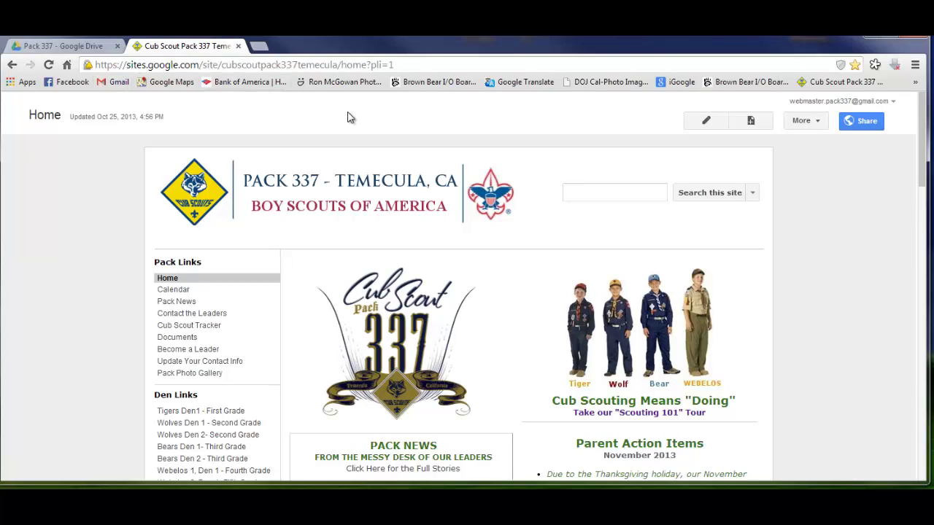
Look over the signed-in home page, then bring the Pack 337 Drive folder forward
scroll(865, 307, "down", 15)
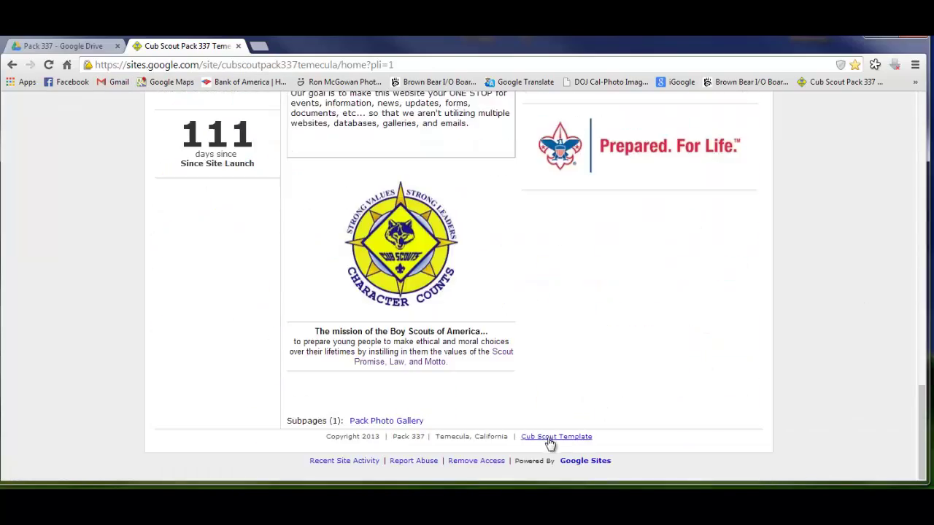
scroll(549, 351, "up", 15)
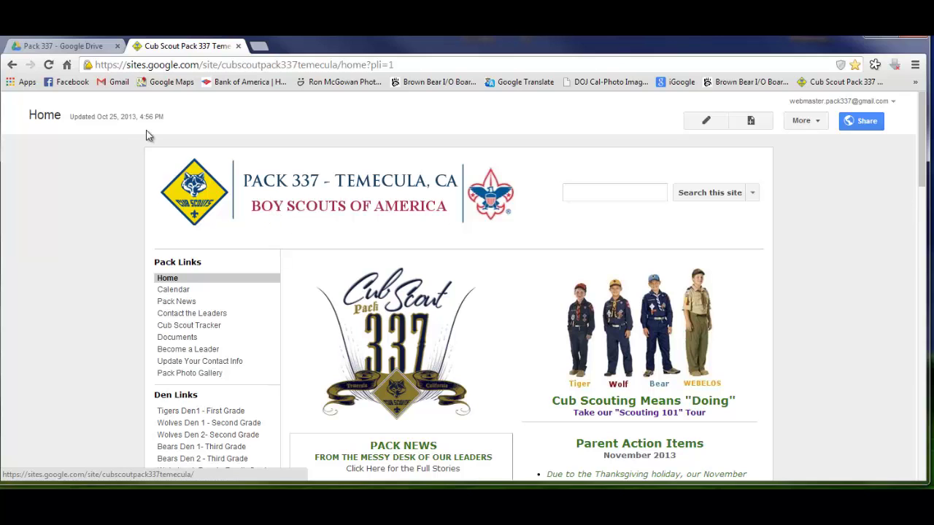
left_click(79, 47)
Go into Pack Events › Ice Skating in Drive and open the Ice Skating form
scroll(398, 291, "down", 3)
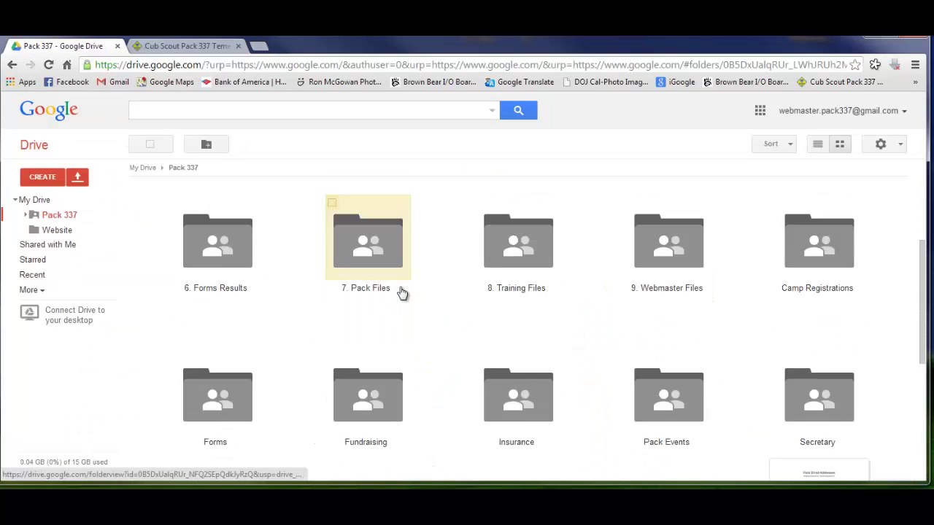
scroll(566, 298, "up", 2)
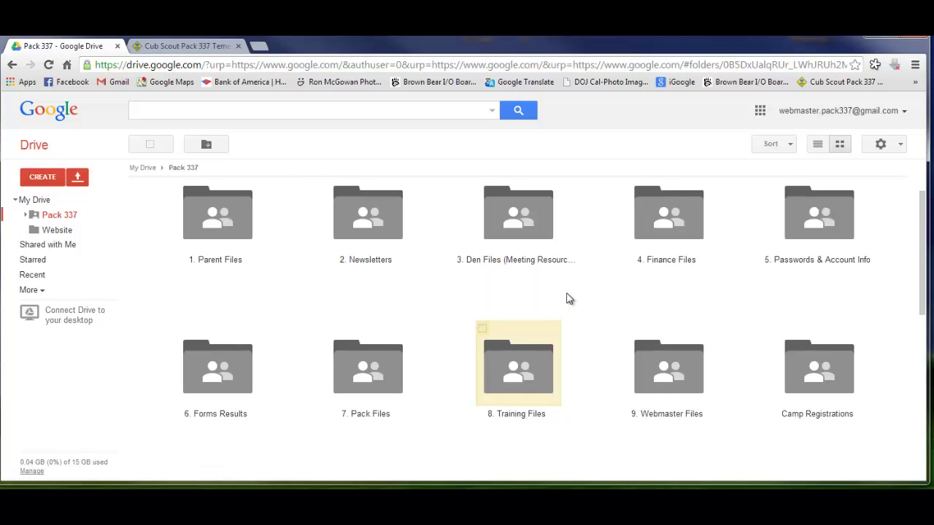
scroll(566, 299, "down", 2)
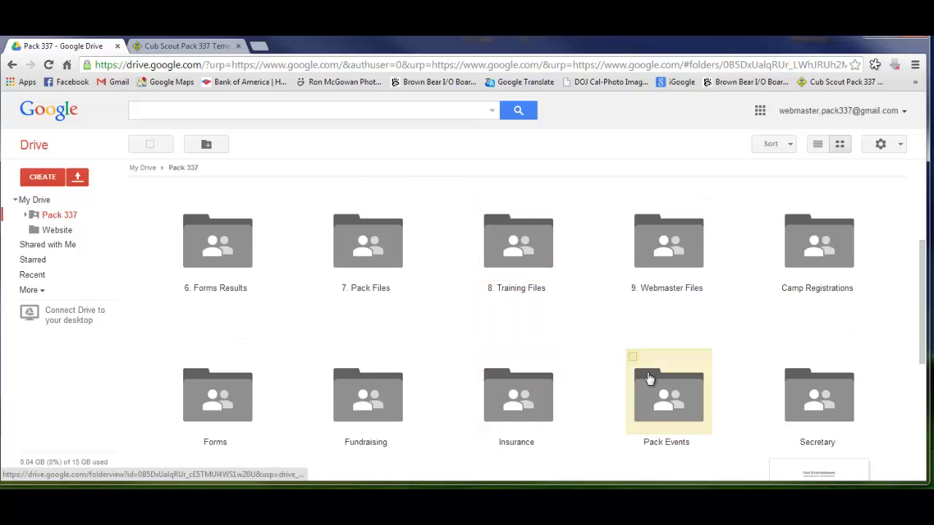
double_click(650, 378)
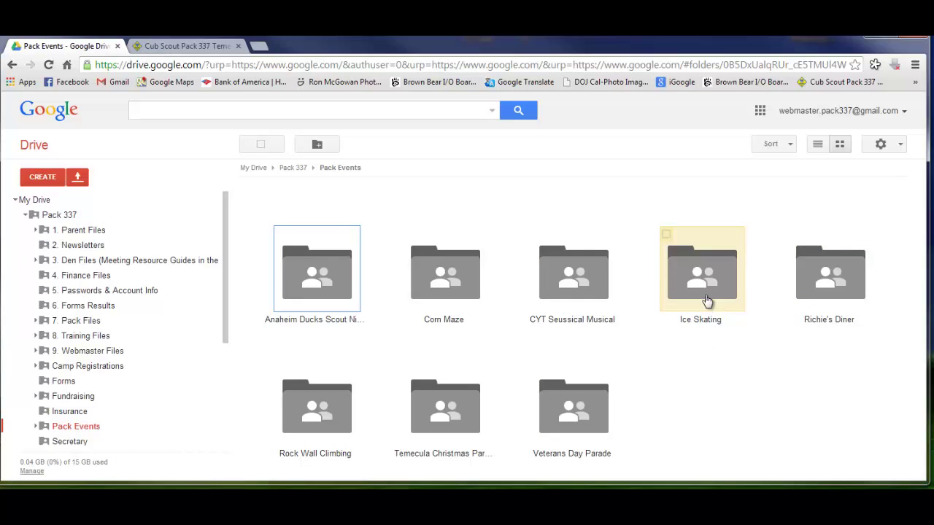
double_click(706, 300)
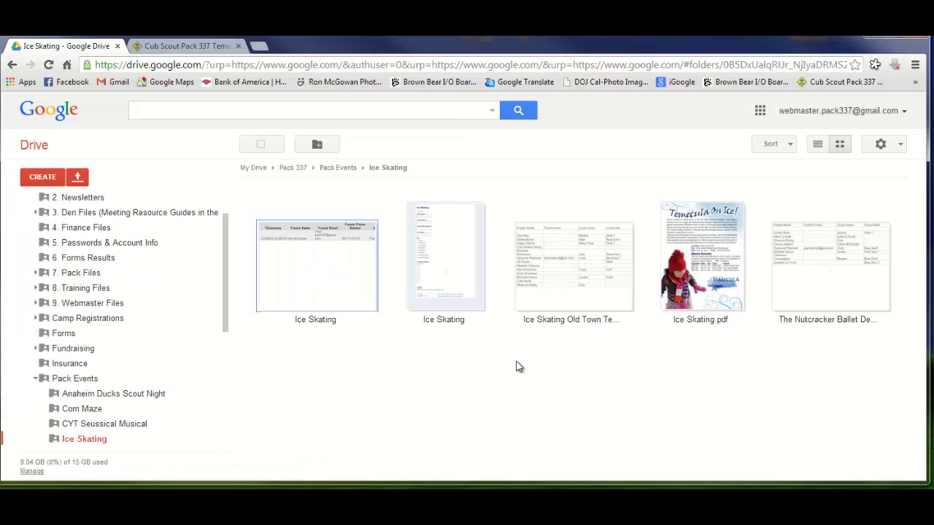
double_click(440, 271)
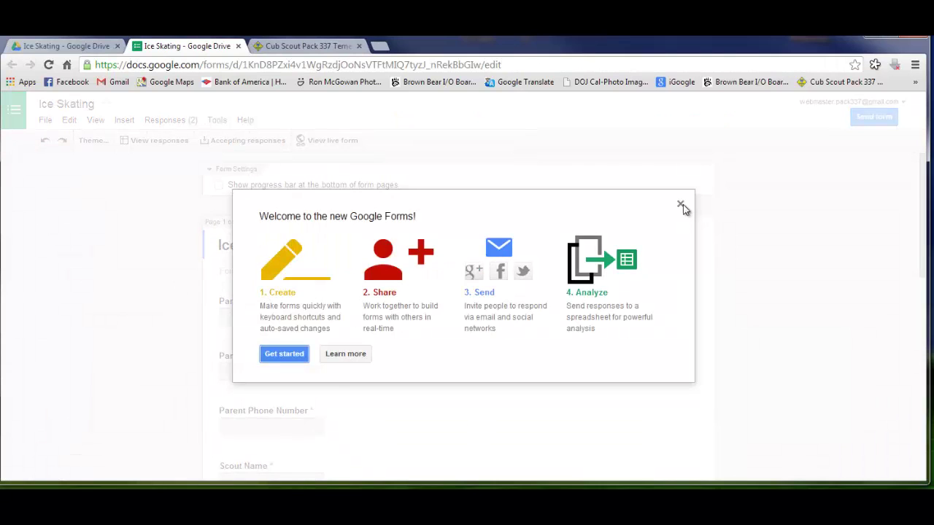
Copy the Ice Skating form's shareable link from Send form, then close the form
left_click(681, 205)
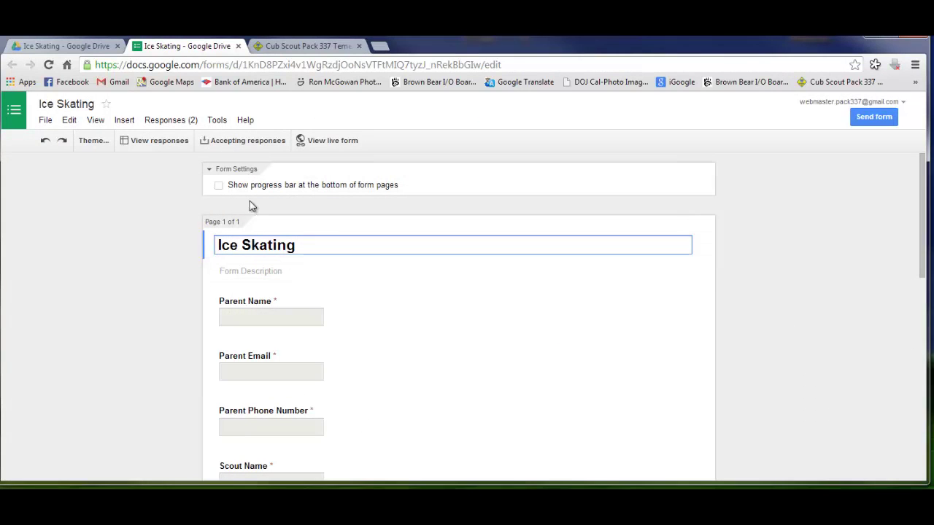
left_click(872, 117)
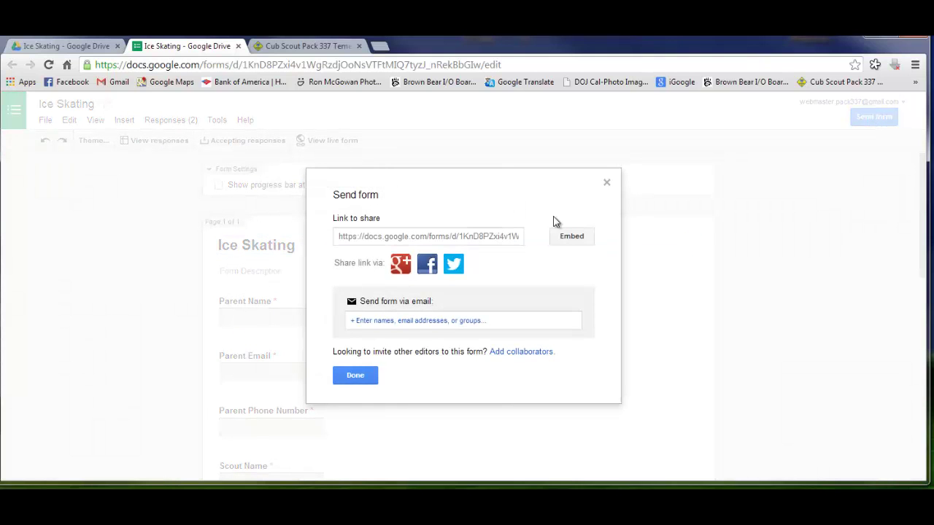
left_click(450, 241)
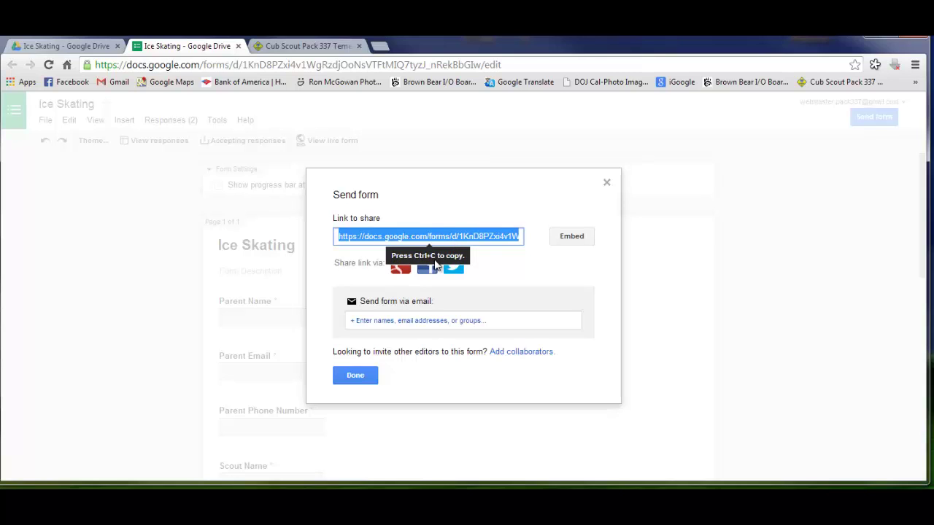
right_click(475, 237)
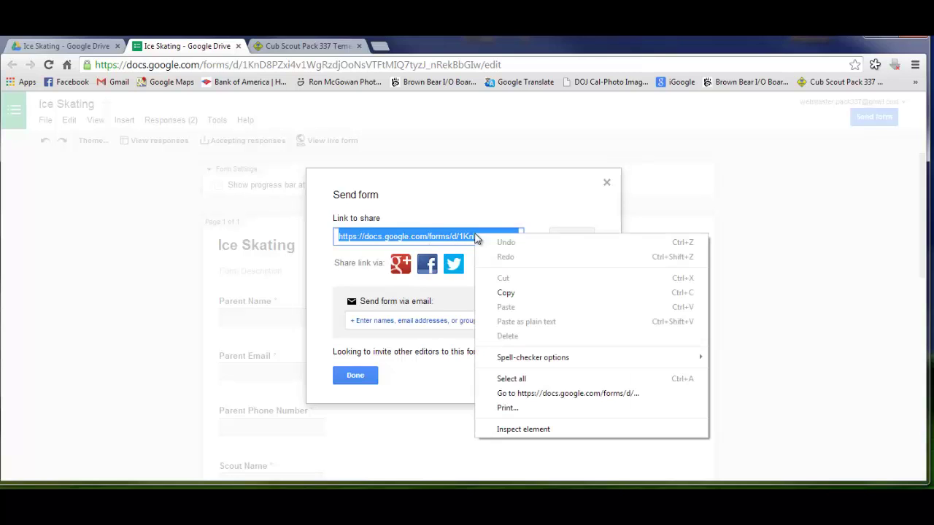
left_click(511, 293)
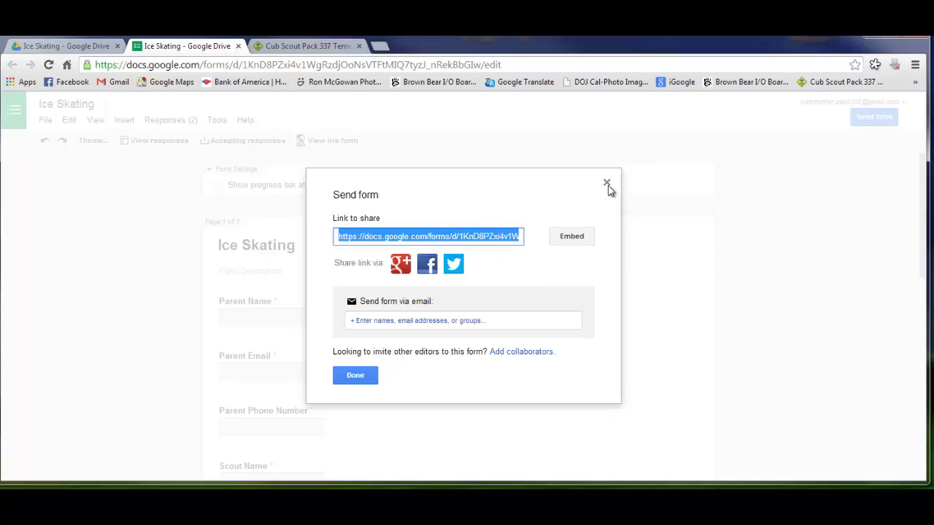
left_click(607, 183)
left_click(237, 46)
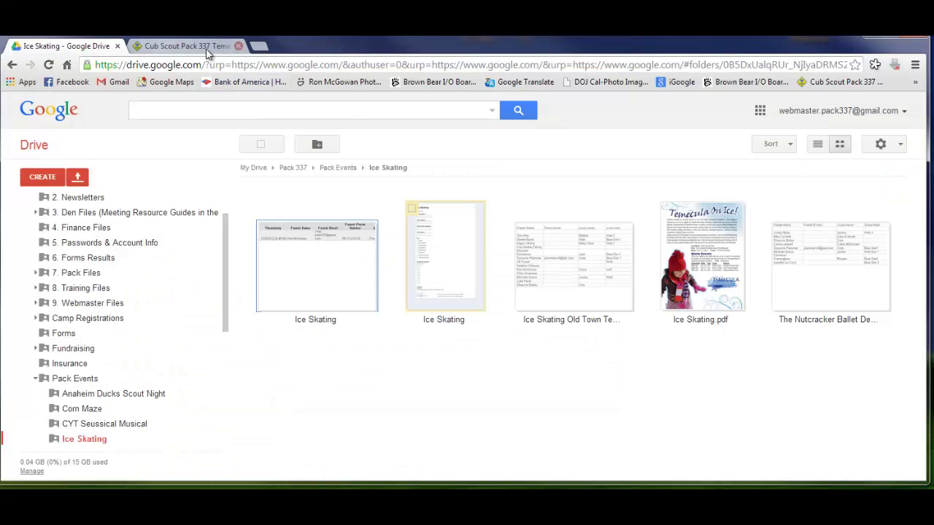
Return to the Pack 337 site and open the Pack Activities page
left_click(192, 48)
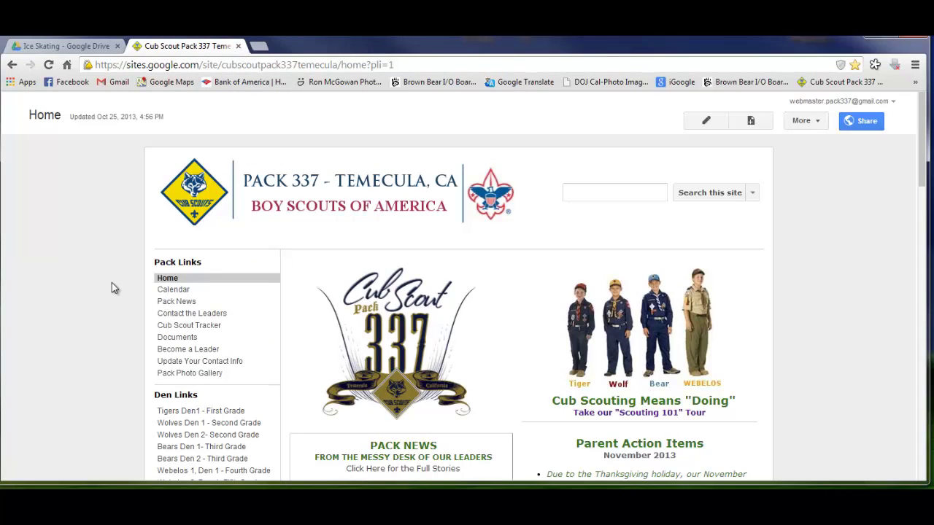
scroll(111, 288, "down", 4)
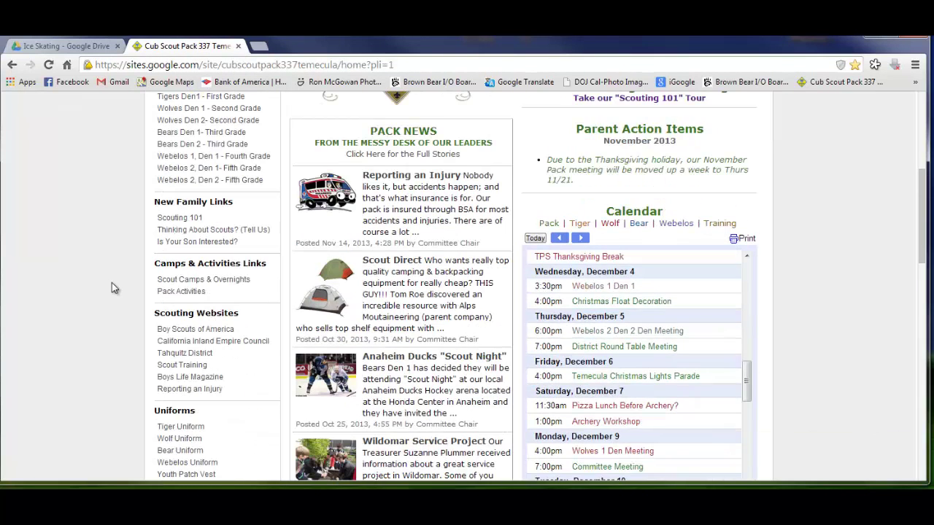
left_click(173, 295)
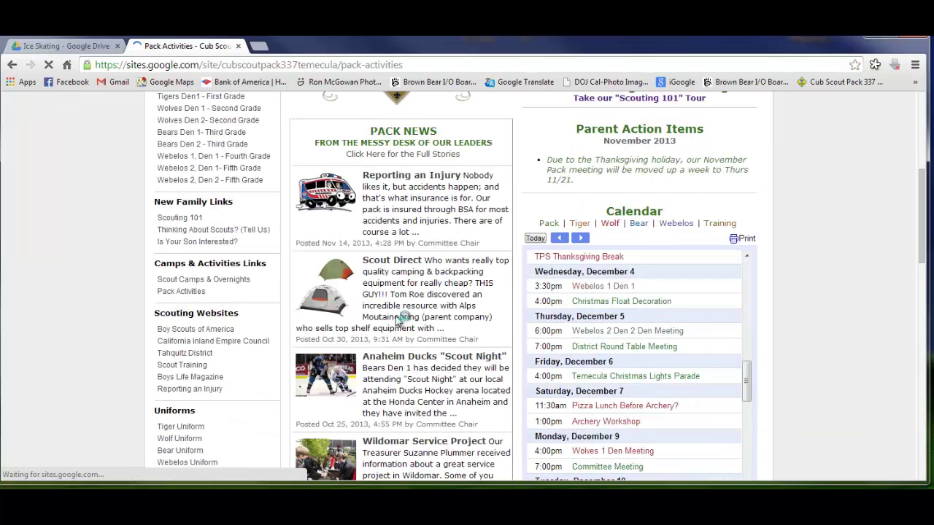
scroll(412, 306, "down", 5)
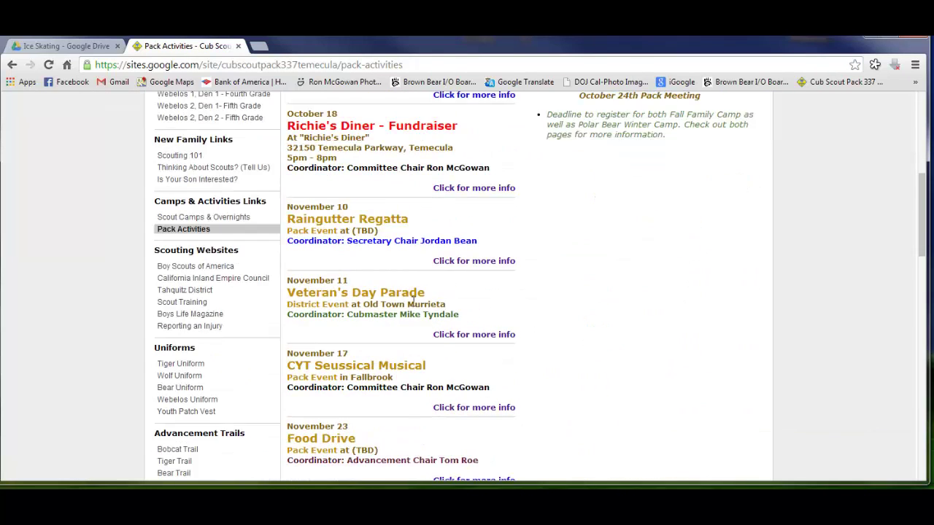
scroll(414, 300, "down", 4)
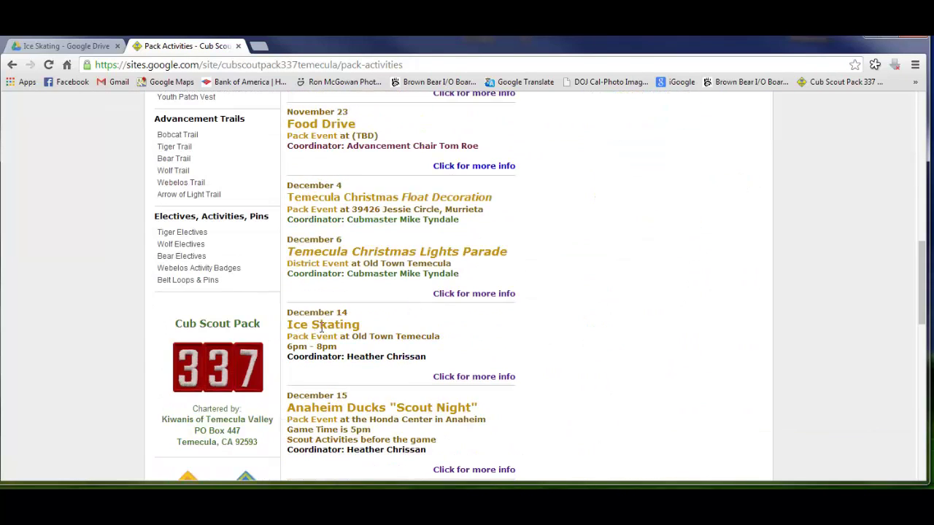
Open the Ice Skating event page and review its REGISTER HERE line
left_click(486, 378)
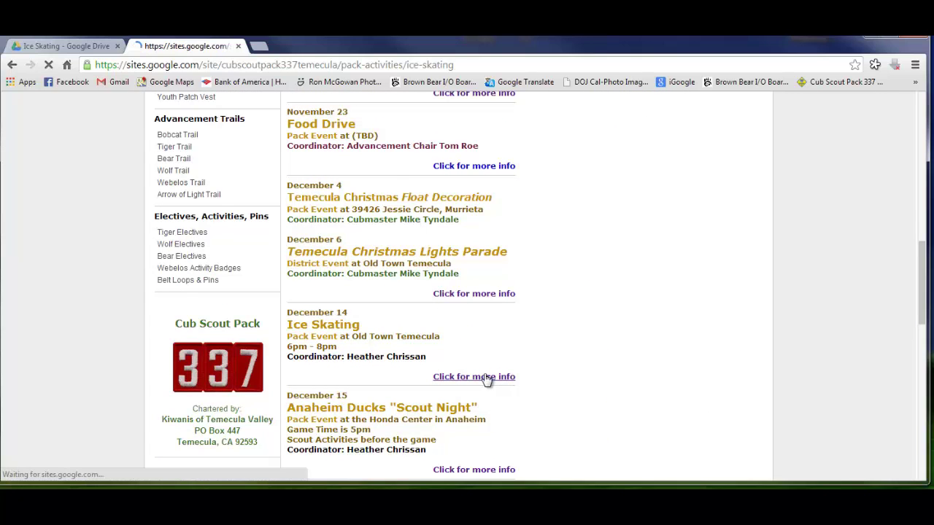
scroll(509, 346, "down", 4)
scroll(509, 345, "up", 1)
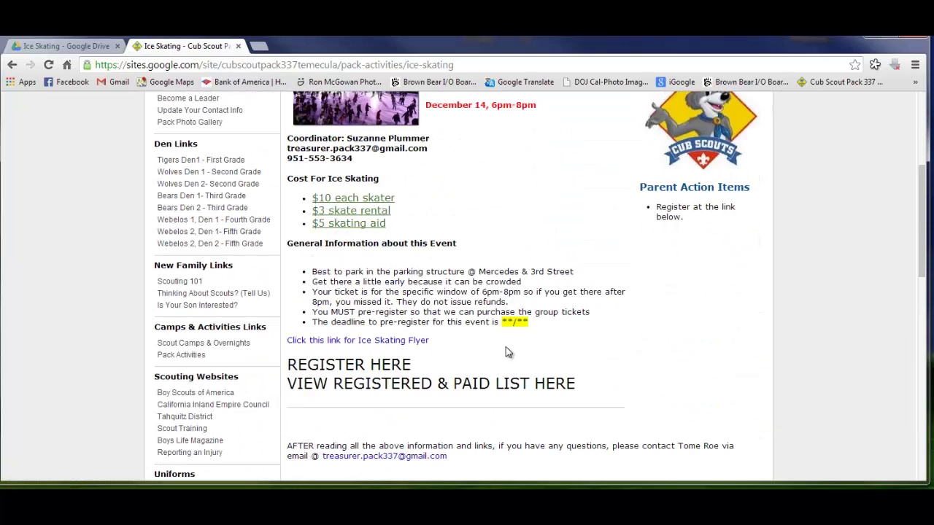
double_click(392, 365)
left_click(349, 366)
scroll(613, 342, "up", 4)
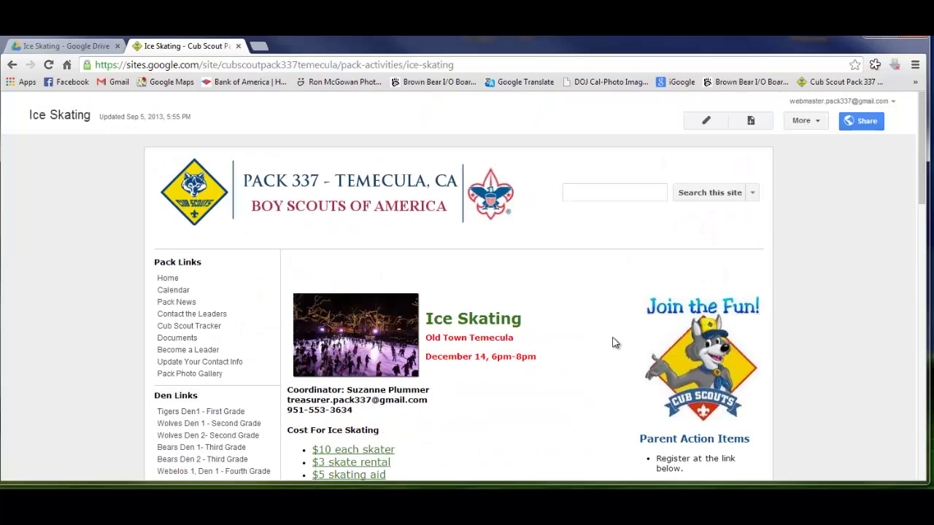
Link REGISTER HERE to the pasted form URL with 'Open this link in a new window' ticked
left_click(705, 123)
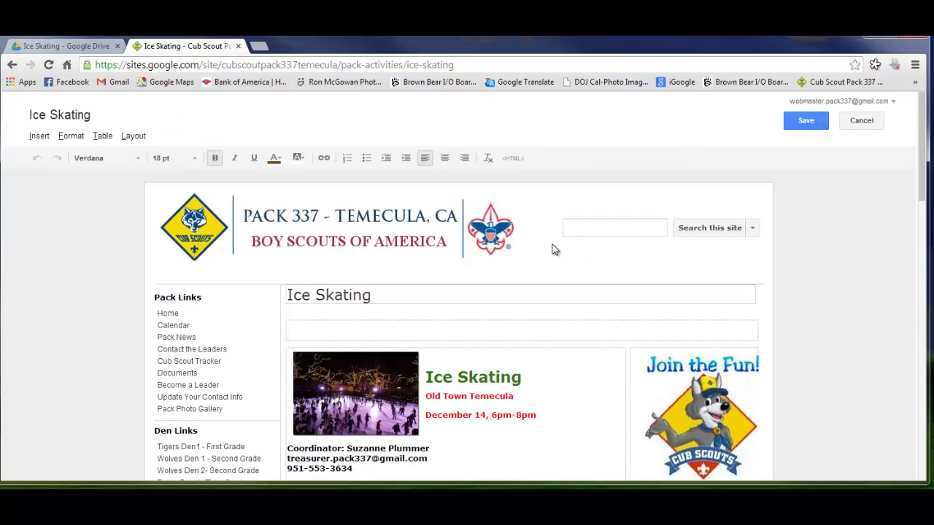
scroll(554, 248, "down", 5)
left_click_drag(413, 298, 286, 305)
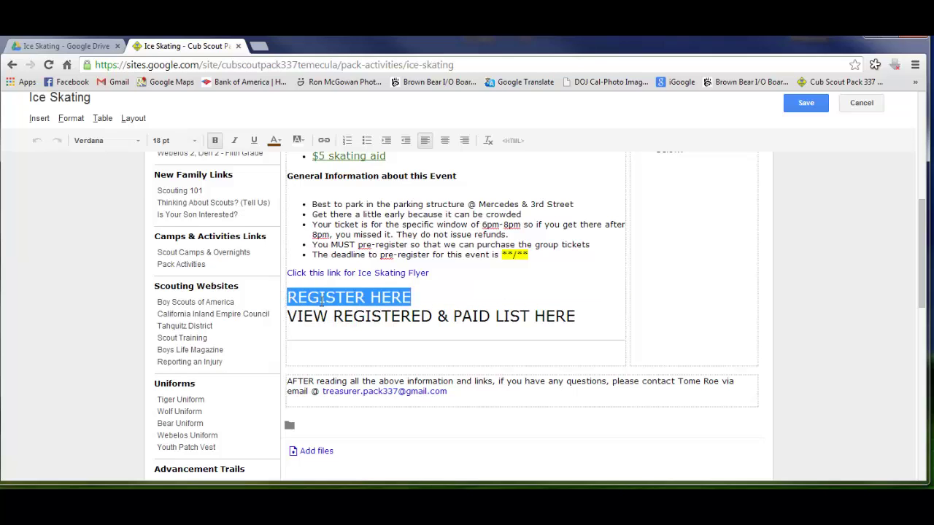
left_click(324, 141)
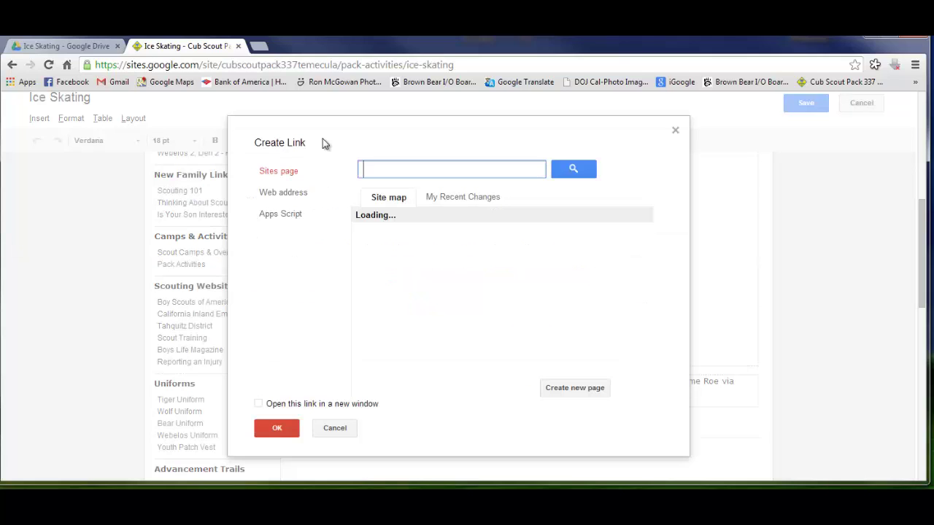
left_click(275, 196)
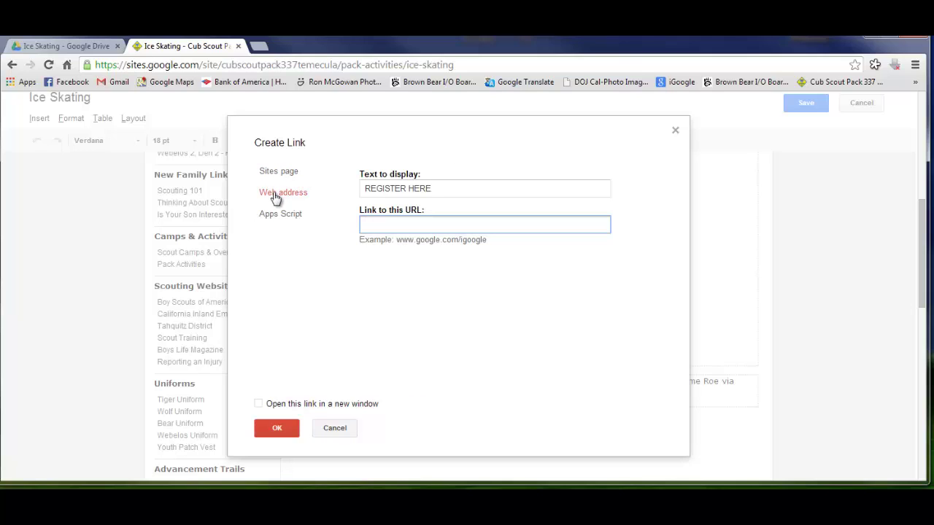
right_click(380, 225)
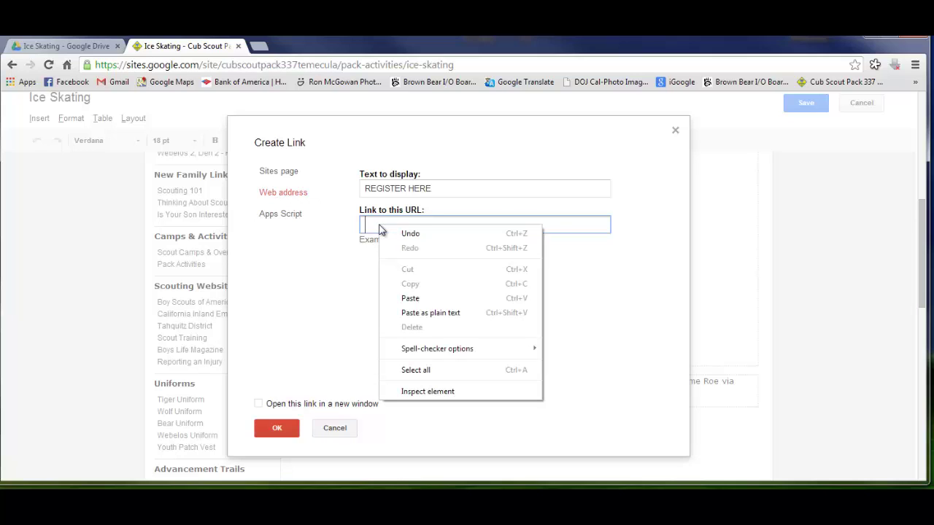
left_click(410, 299)
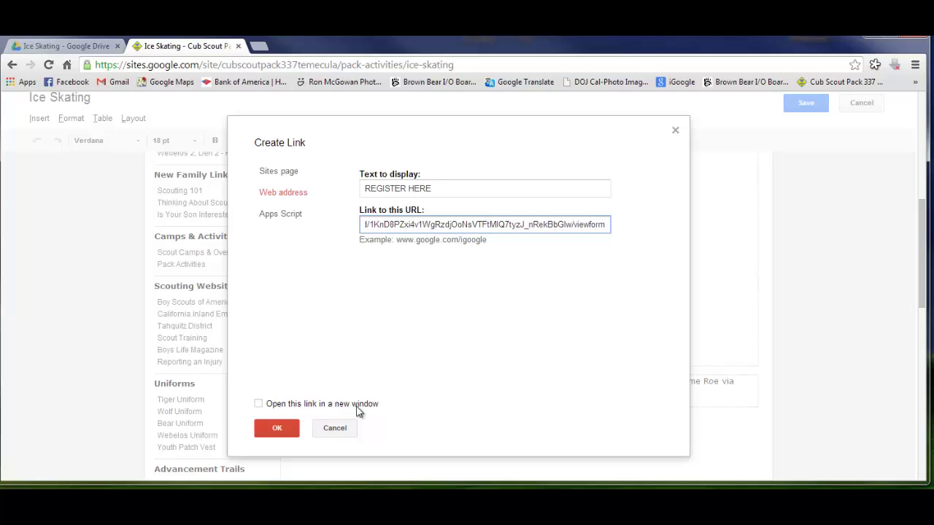
left_click(259, 406)
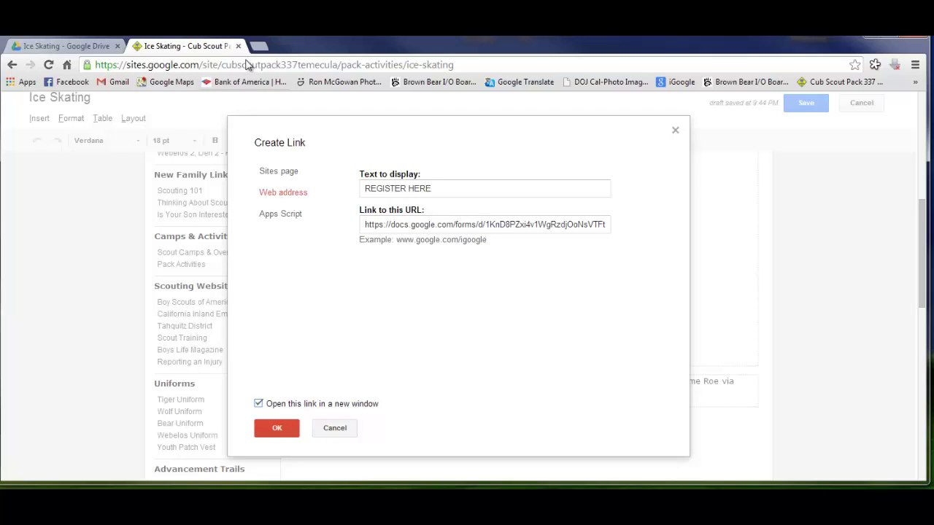
left_click(274, 431)
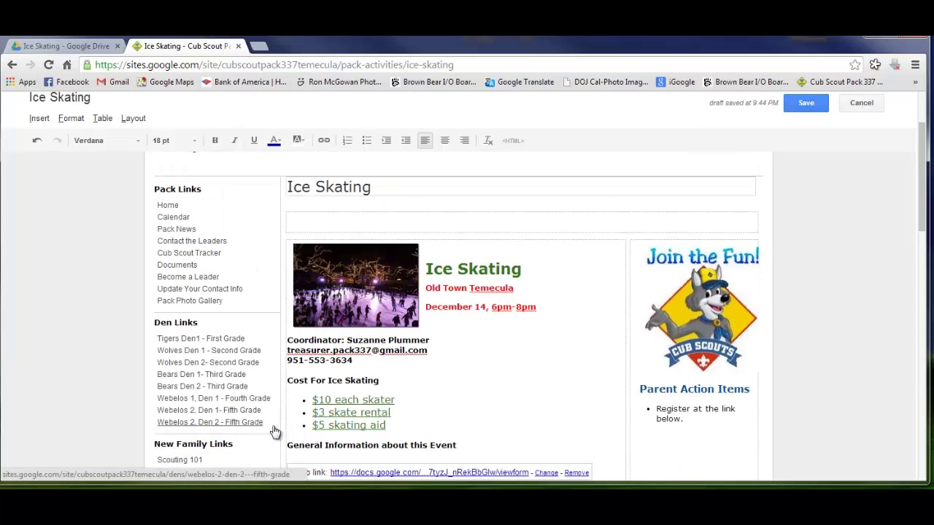
Save the Ice Skating page and test its REGISTER HERE link
left_click(804, 109)
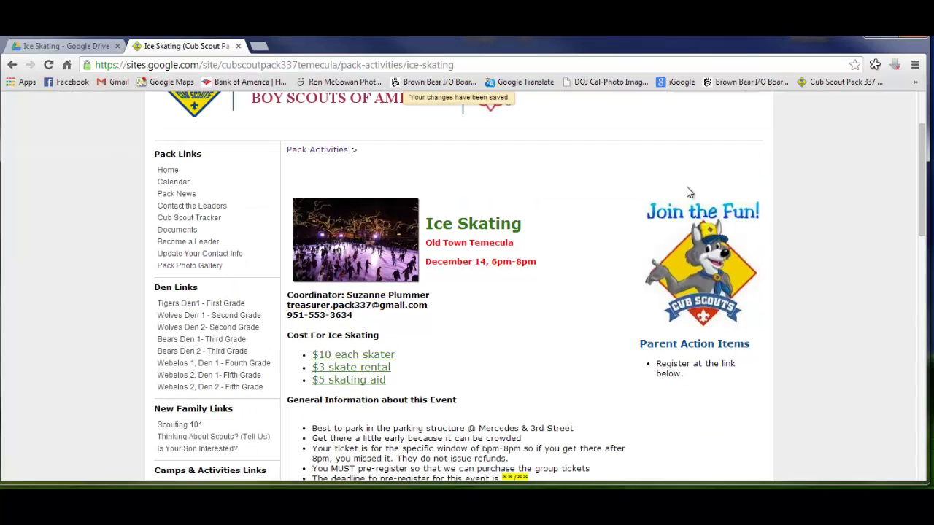
scroll(577, 248, "down", 6)
scroll(577, 248, "up", 3)
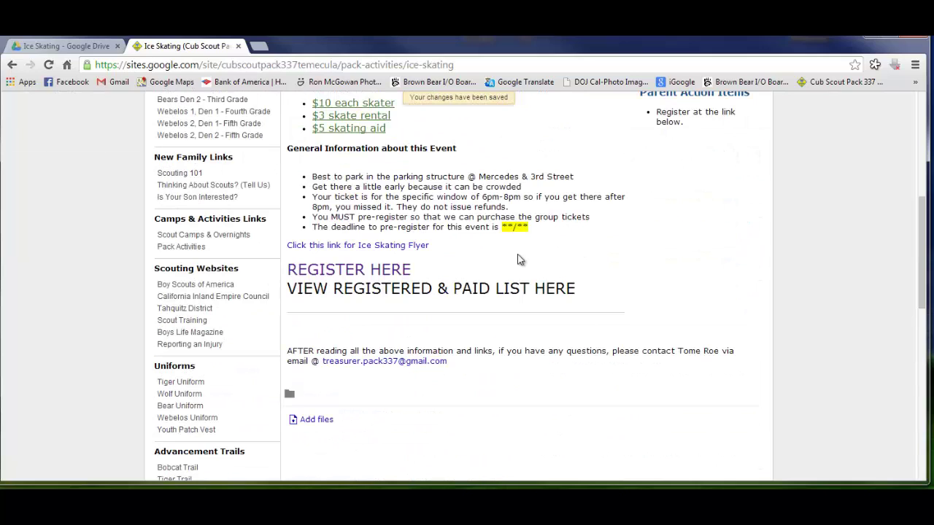
left_click(382, 273)
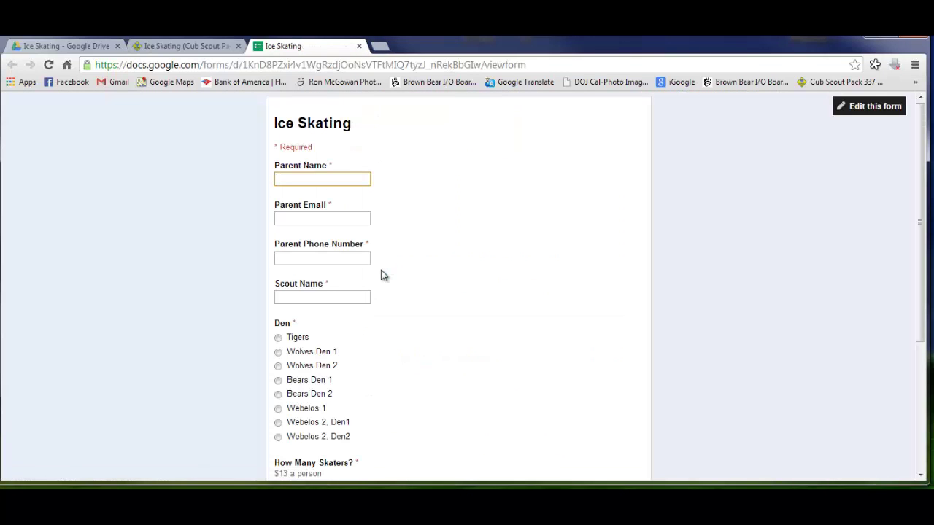
Scroll through the opened registration form, close it, and return to the Drive Ice Skating folder
scroll(354, 340, "down", 3)
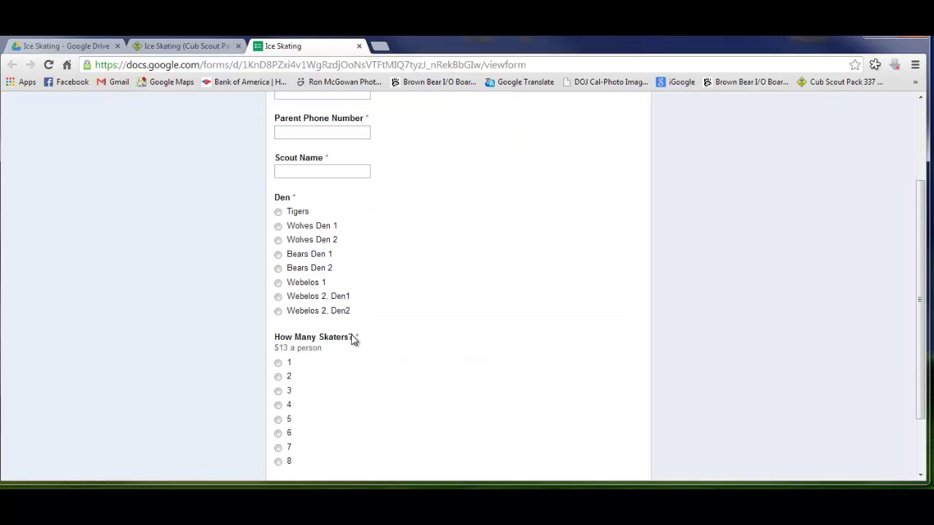
scroll(351, 340, "up", 3)
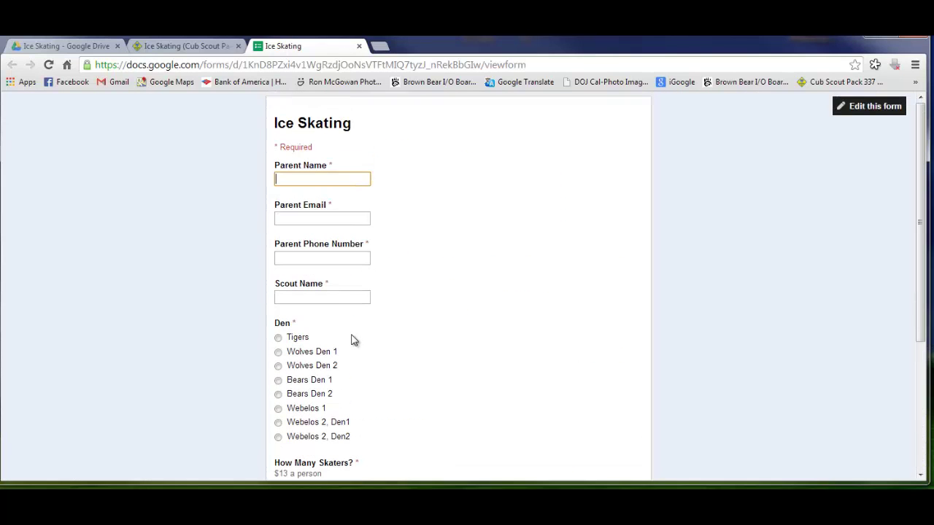
left_click(359, 46)
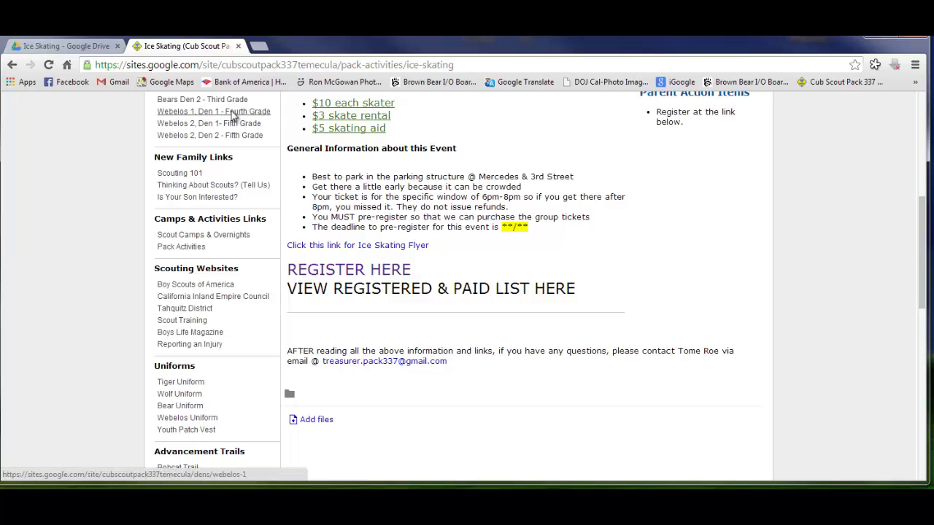
left_click(88, 46)
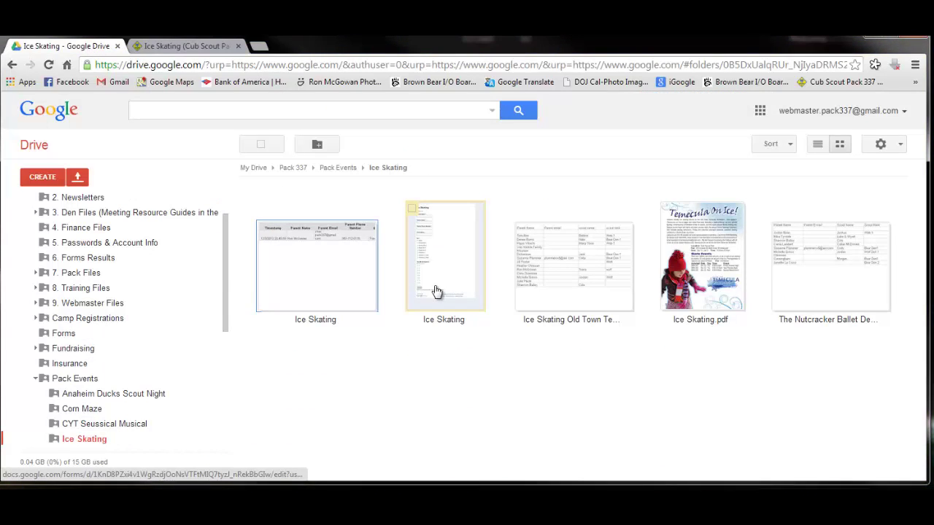
Preview the Ice Skating responses spreadsheet, then open its Share settings from Drive
left_click(314, 260)
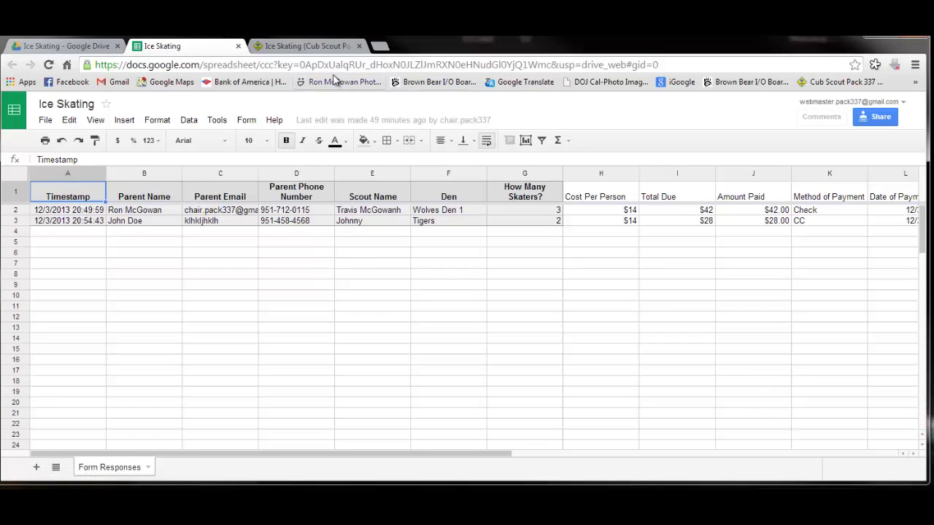
left_click(239, 46)
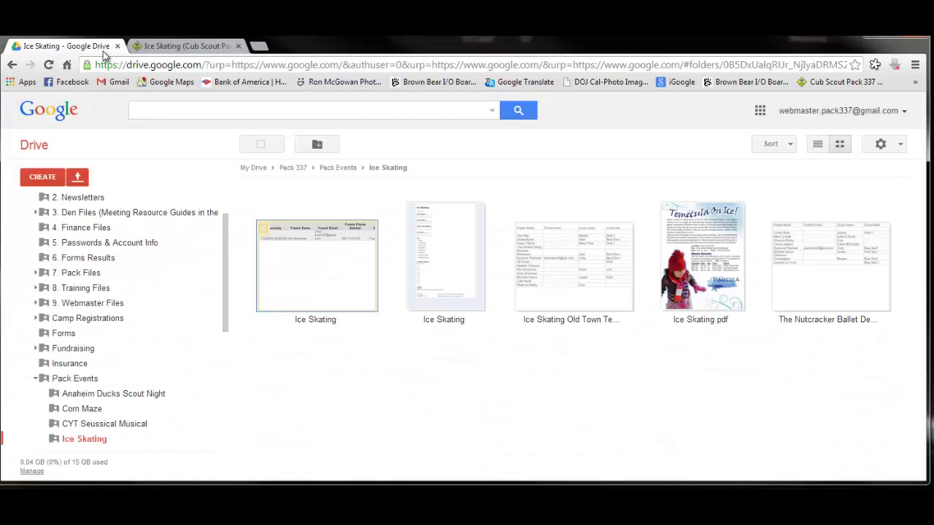
right_click(318, 268)
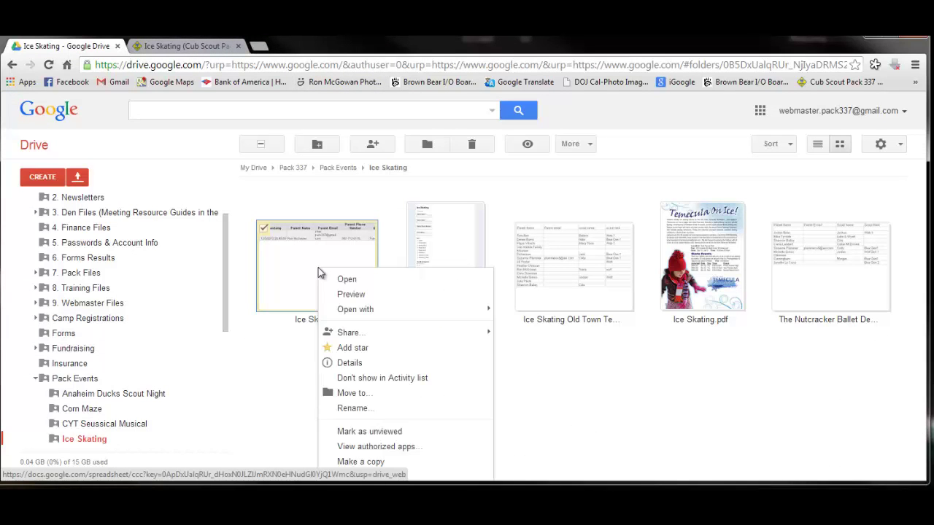
mouse_move(396, 332)
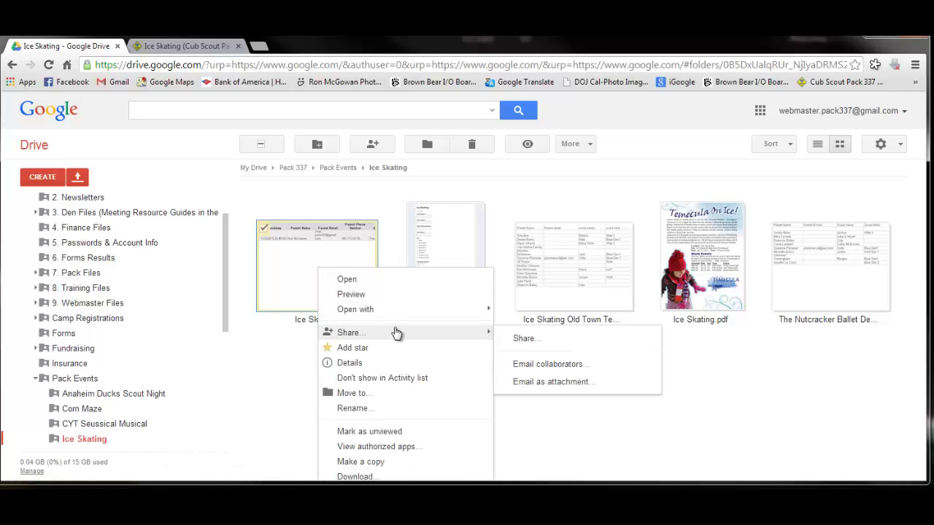
left_click(535, 340)
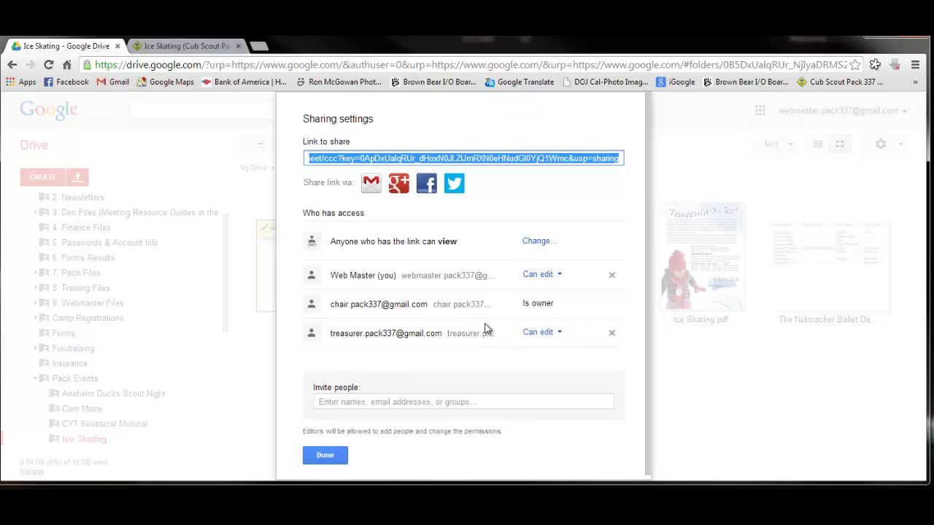
Copy the spreadsheet's share link and return to the Ice Skating site page
right_click(411, 157)
left_click(460, 214)
left_click(726, 182)
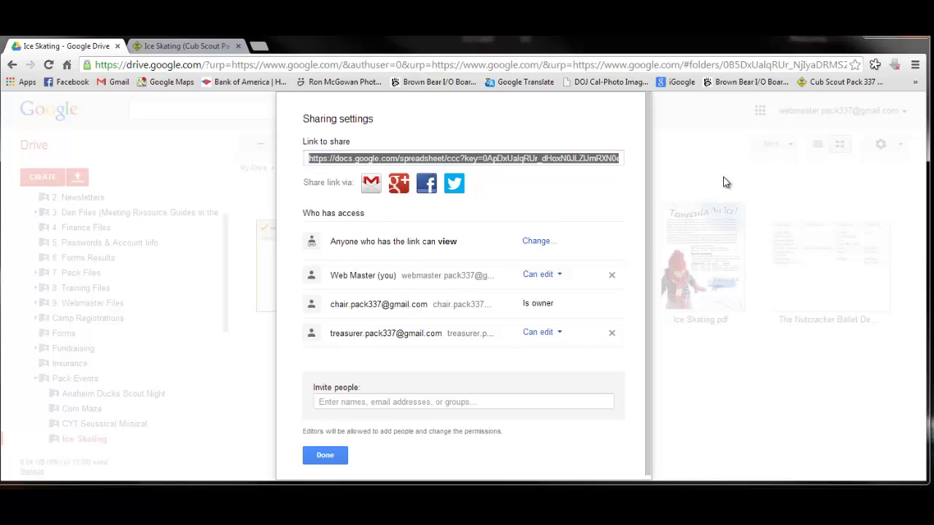
left_click(174, 48)
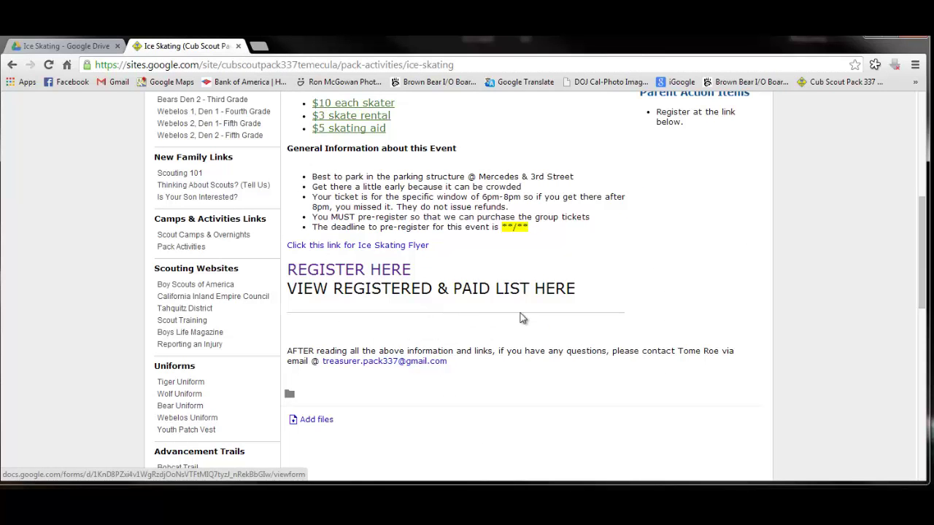
Link the VIEW REGISTERED & PAID LIST HERE line to the spreadsheet sharing URL, opening in a new window
scroll(692, 211, "up", 5)
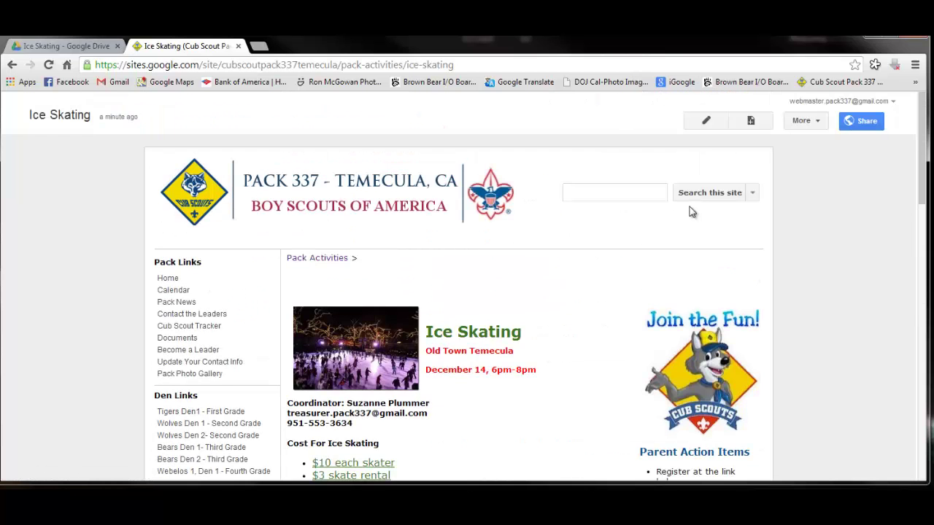
left_click(708, 123)
scroll(605, 356, "down", 10)
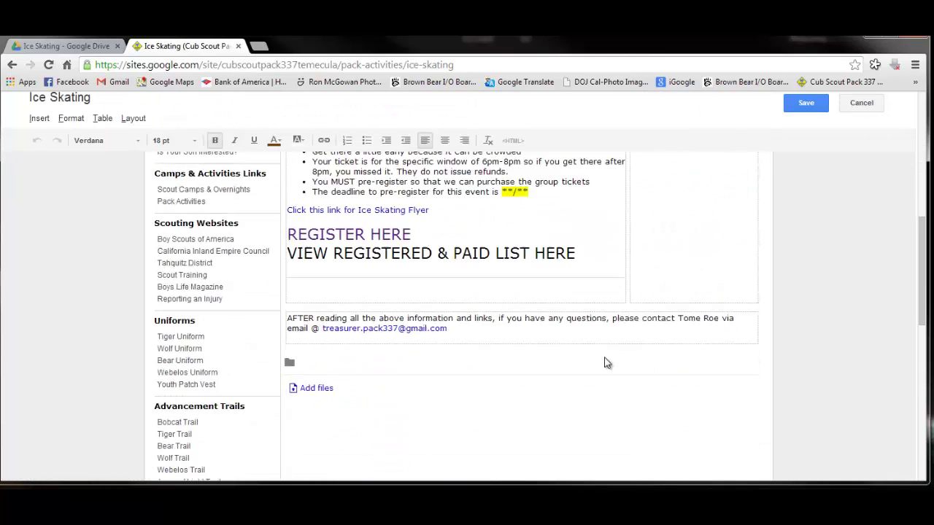
scroll(605, 357, "up", 2)
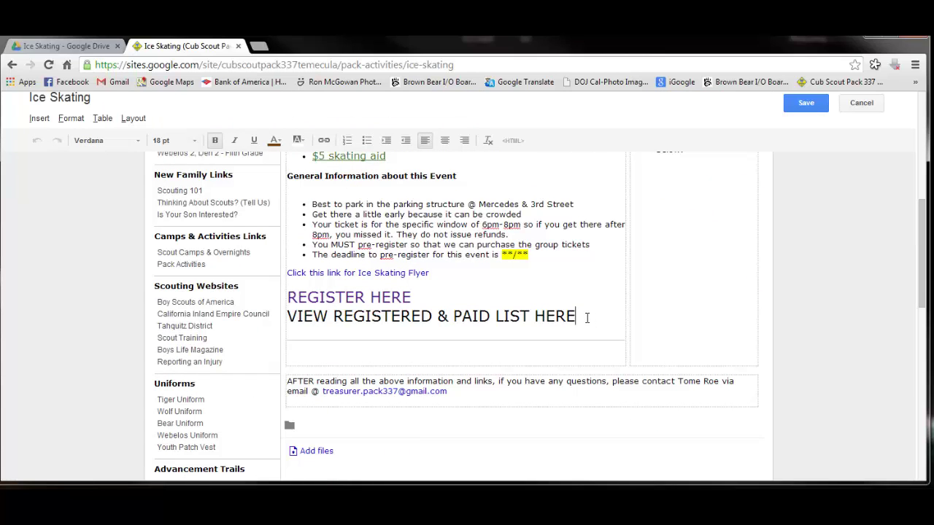
left_click_drag(588, 316, 288, 317)
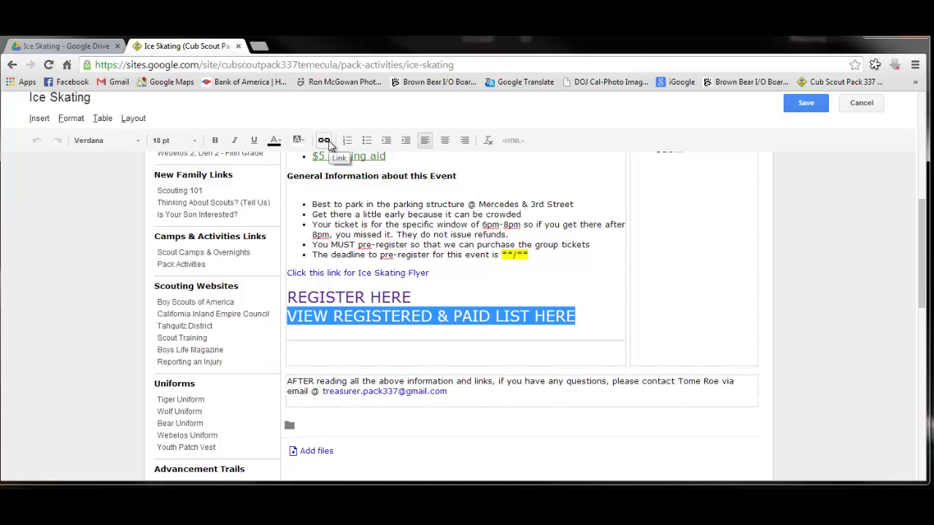
left_click(326, 141)
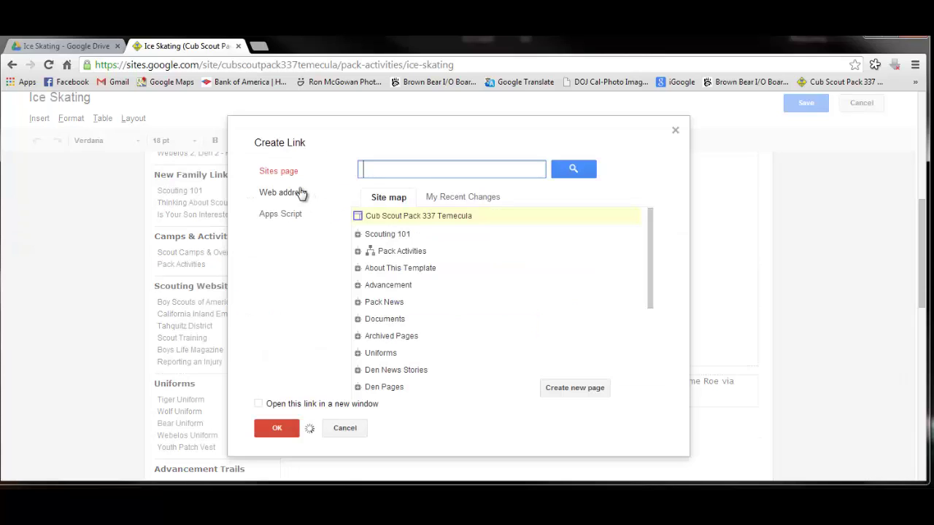
left_click(301, 193)
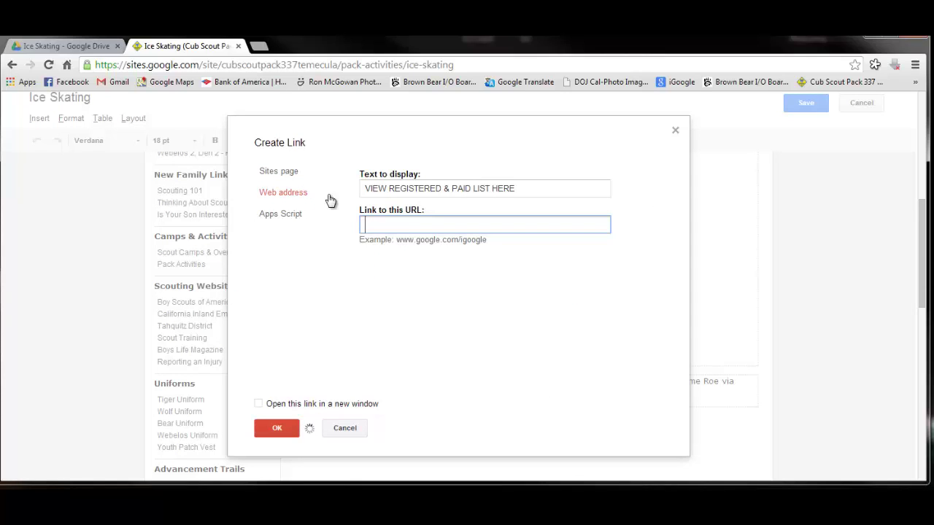
right_click(411, 226)
left_click(449, 299)
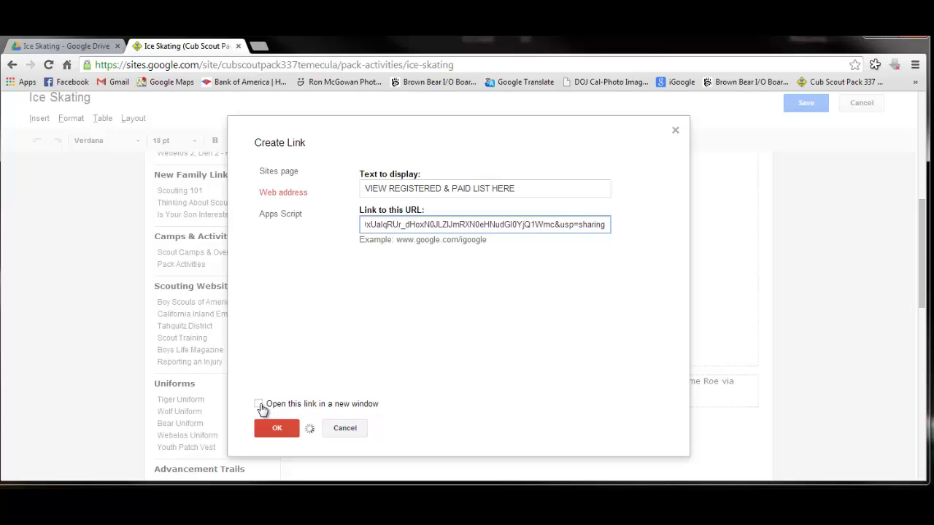
left_click(260, 406)
left_click(276, 429)
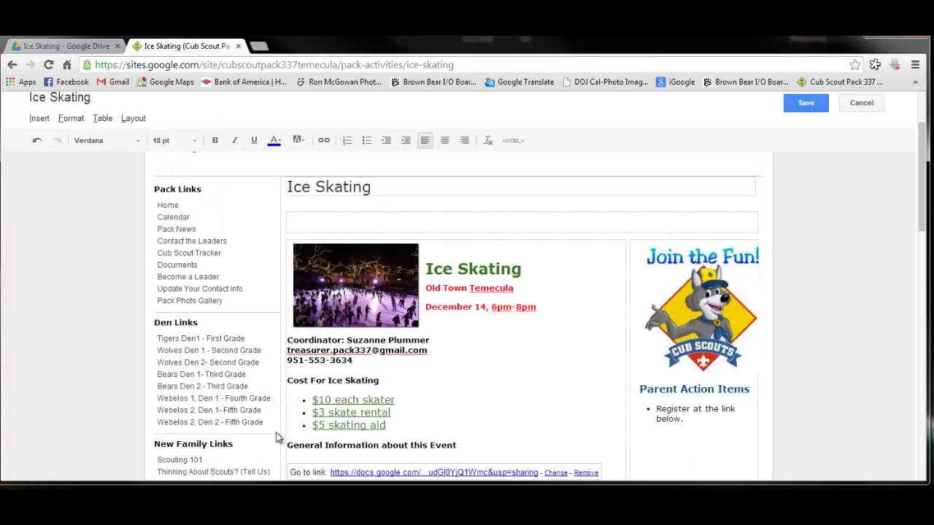
Save the Ice Skating page and test the paid-list link to the responses spreadsheet
left_click(818, 108)
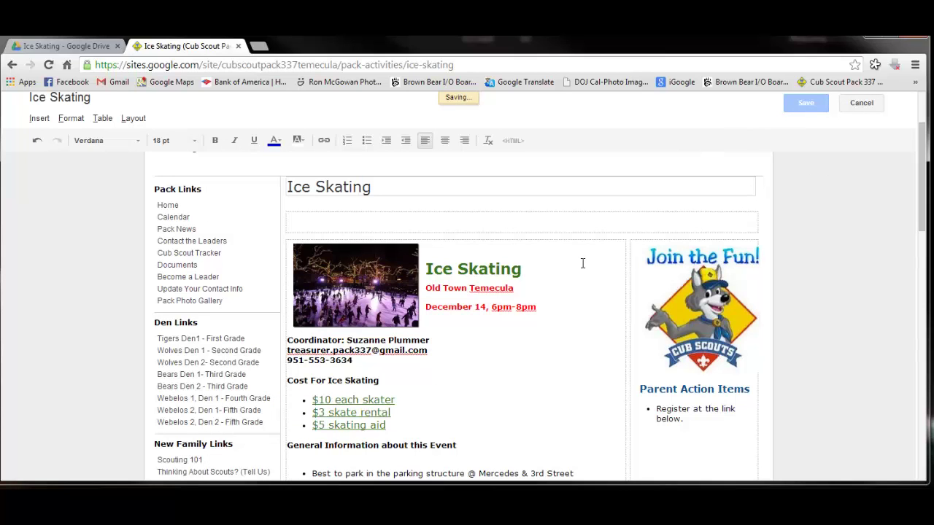
scroll(583, 263, "down", 6)
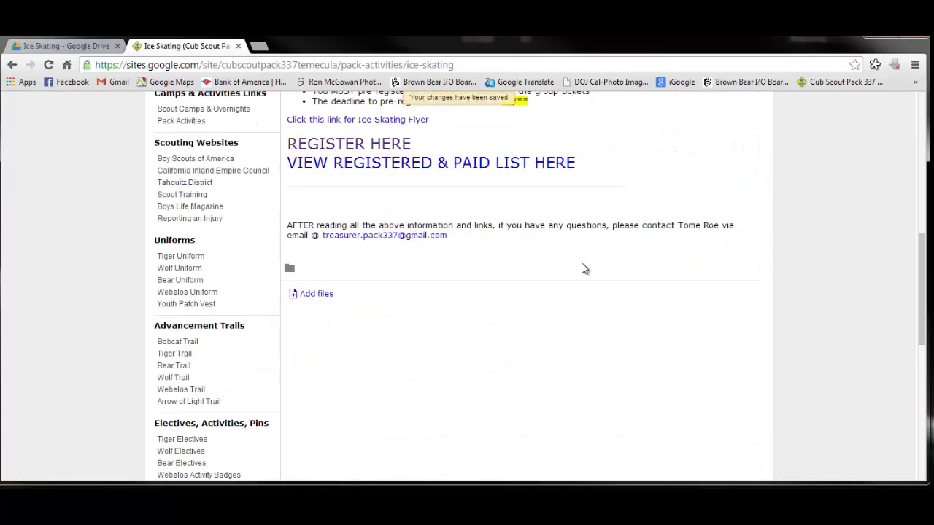
scroll(584, 269, "up", 3)
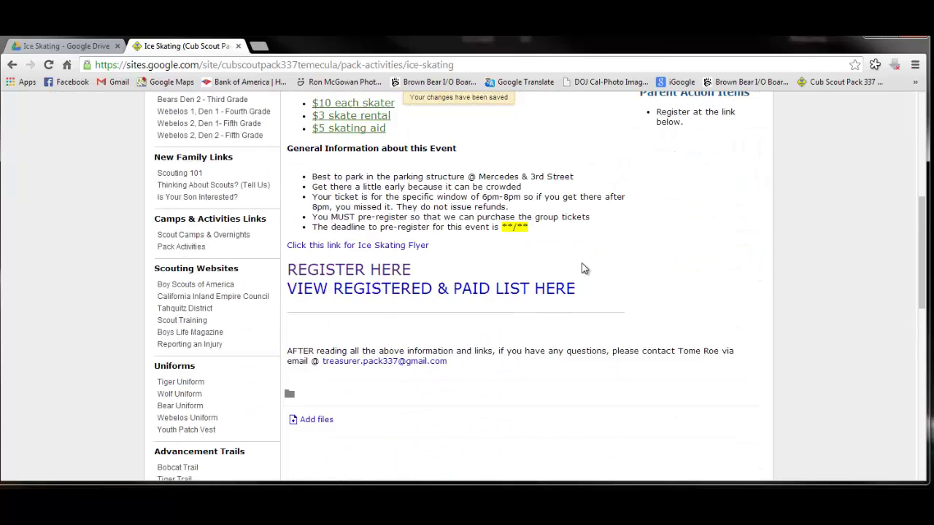
left_click(489, 290)
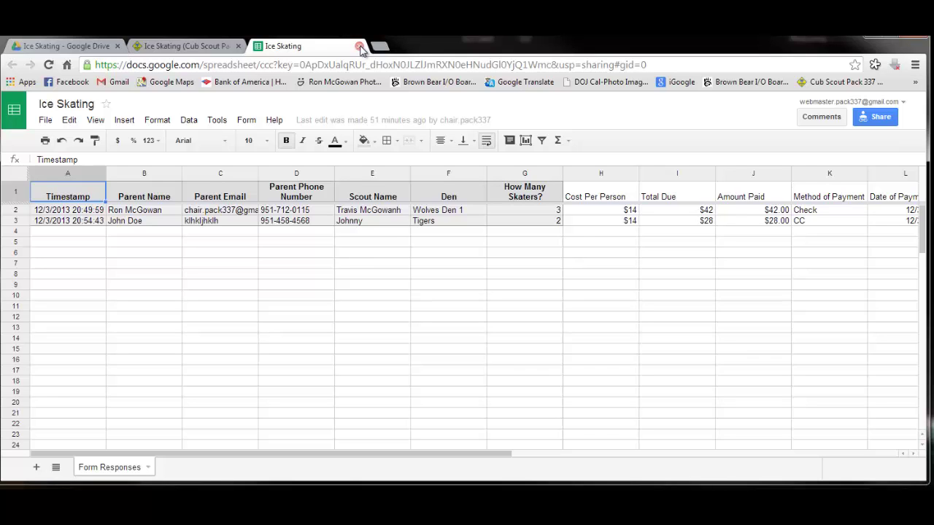
Close the spreadsheet tab and go back to the Pack Activities page with the December 14 Ice Skating entry
left_click(359, 46)
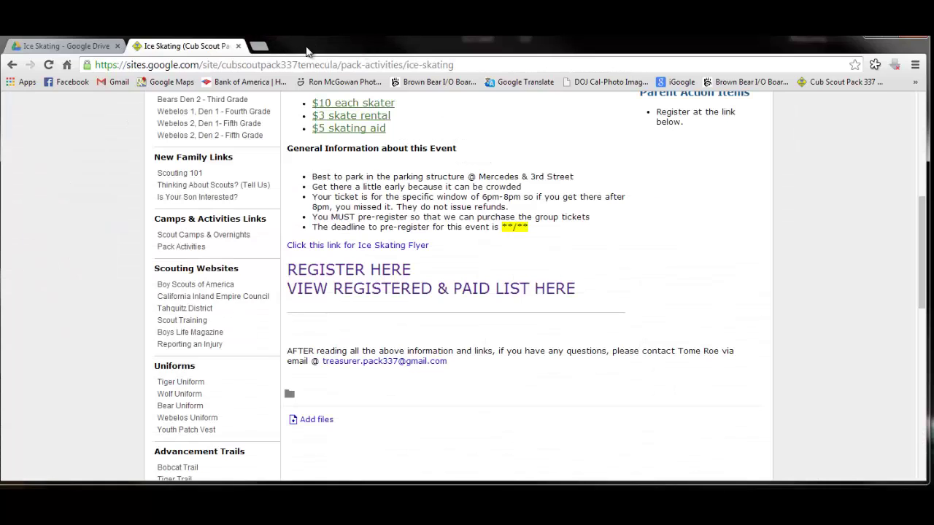
scroll(625, 255, "up", 2)
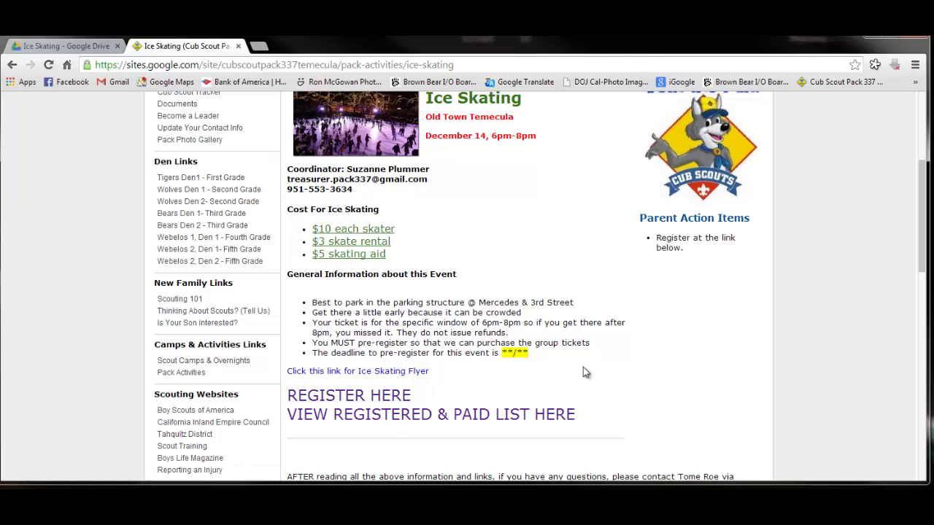
scroll(597, 344, "up", 4)
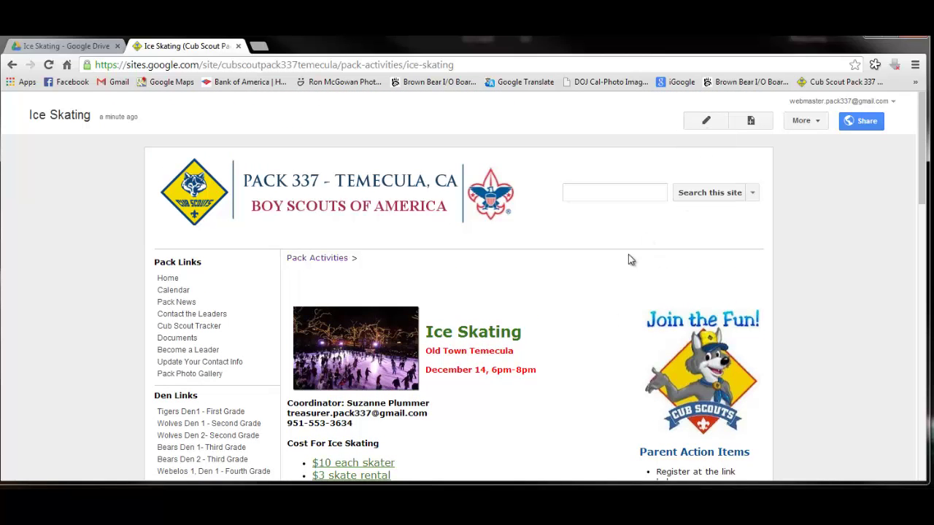
scroll(630, 260, "down", 1)
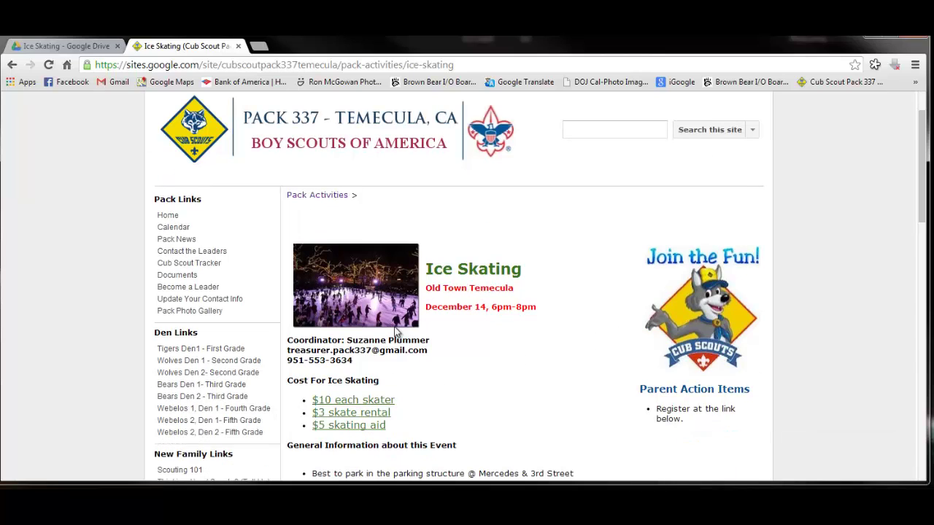
scroll(468, 315, "up", 1)
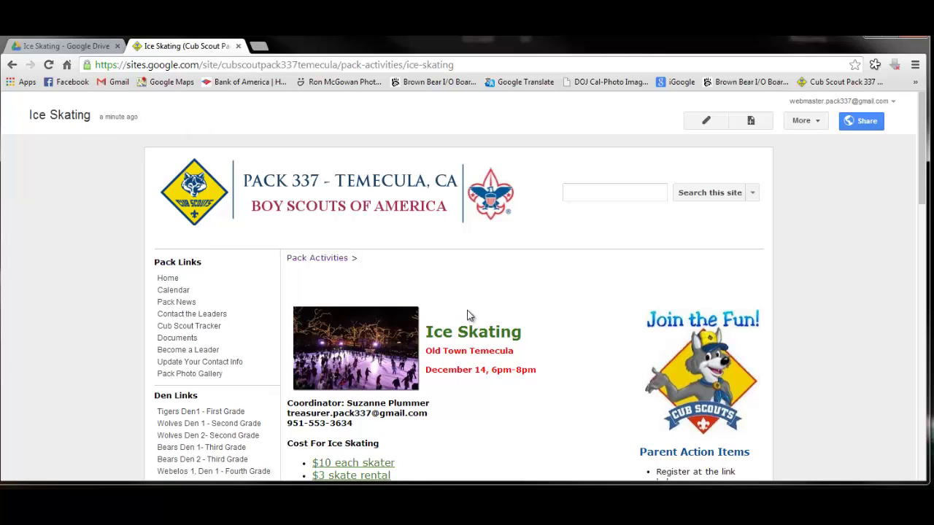
left_click(11, 66)
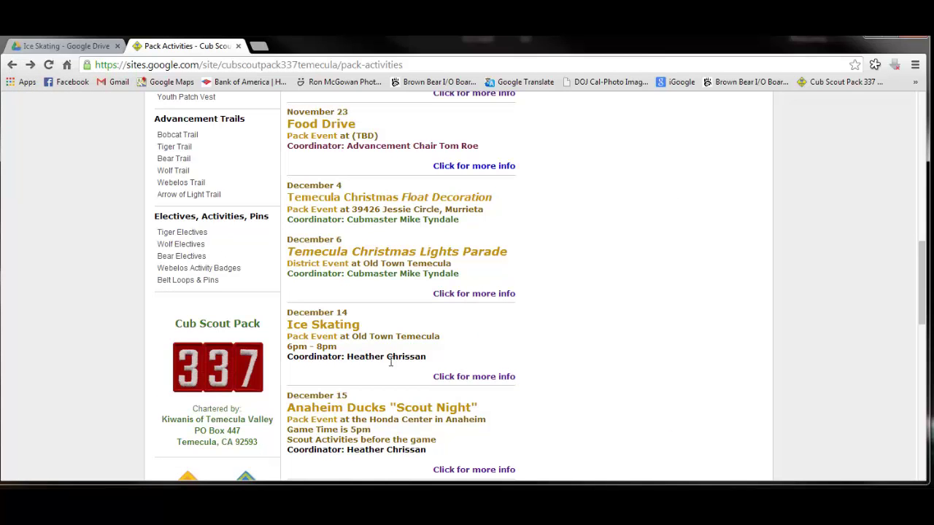
scroll(702, 232, "up", 10)
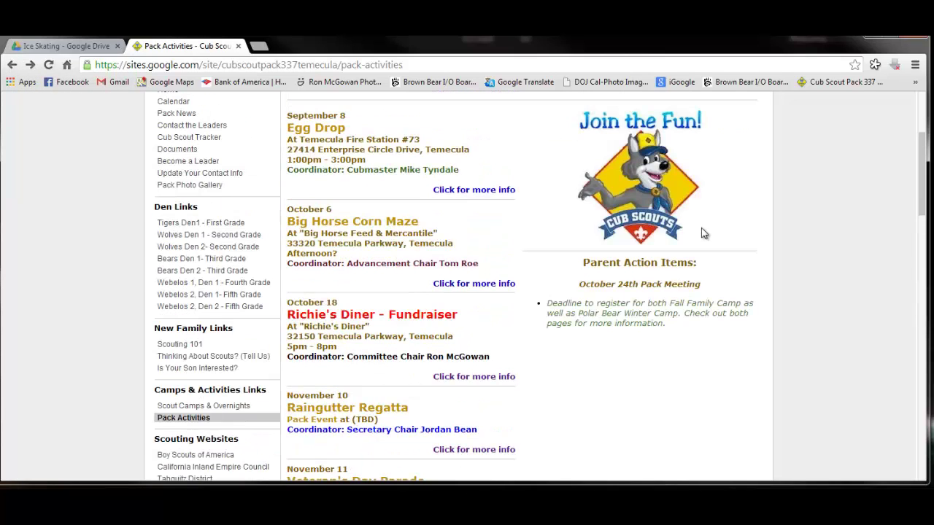
scroll(703, 232, "up", 5)
On Pack Activities, replace the Ice Skating coordinator's name with the new coordinator's name
left_click(705, 124)
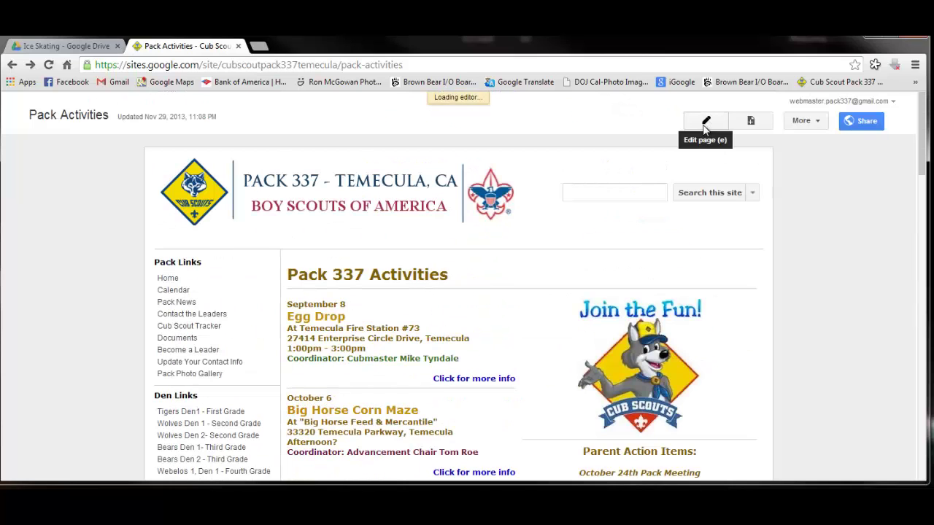
scroll(617, 236, "down", 15)
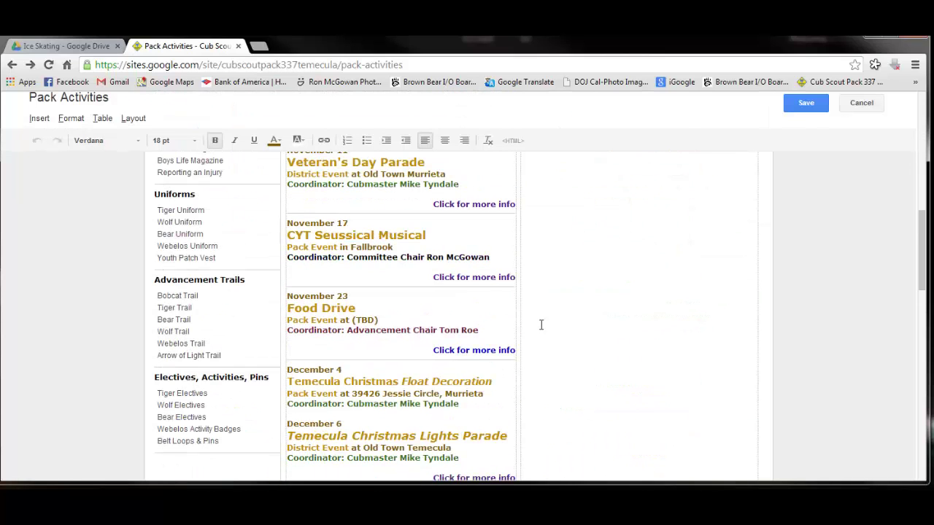
scroll(532, 334, "down", 4)
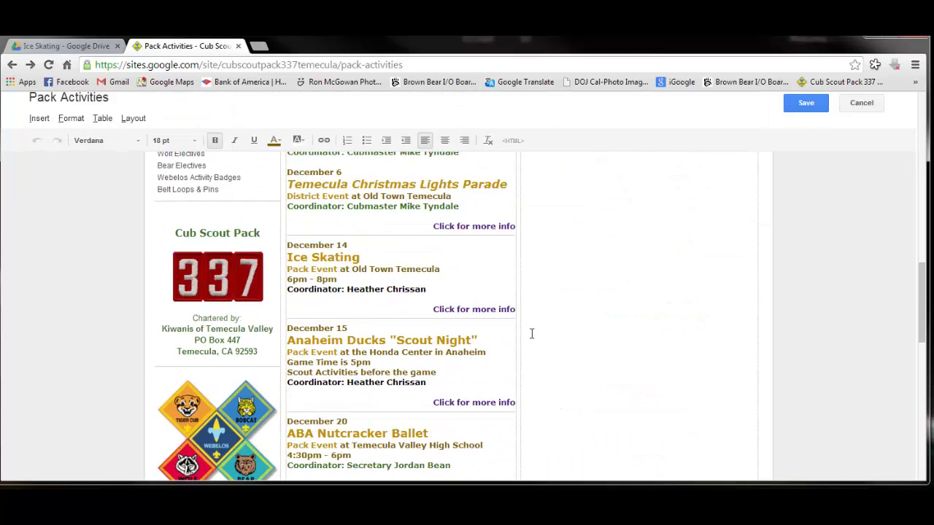
left_click(438, 287)
left_click_drag(438, 287, 347, 292)
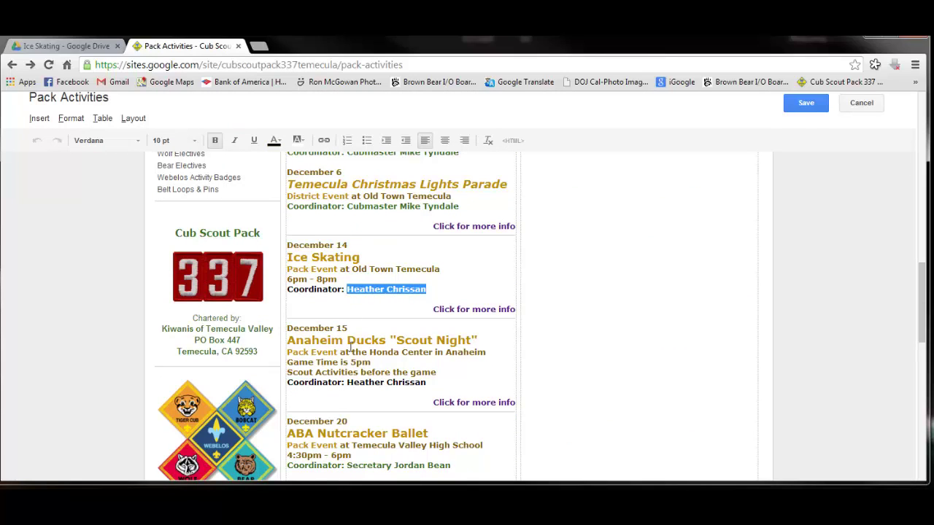
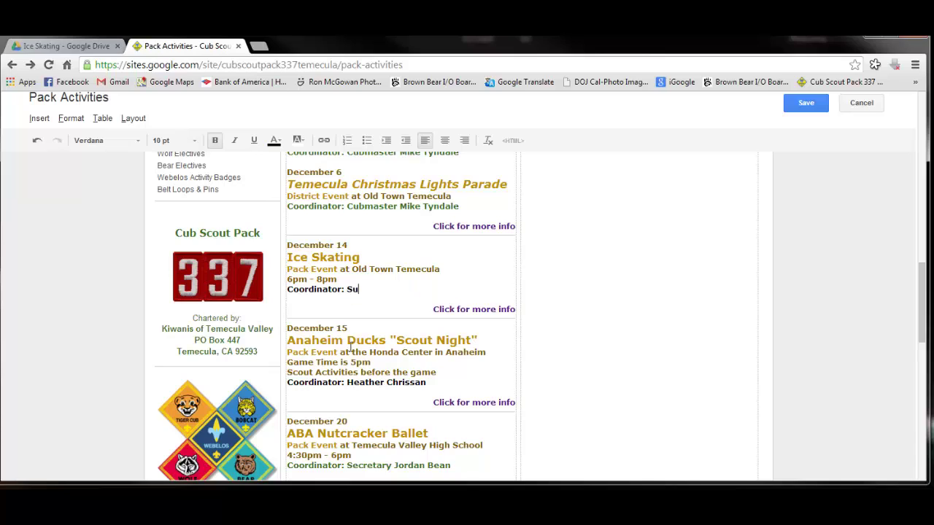
Colour the whole coordinator line magenta and save the Pack Activities page
key("shift+Home")
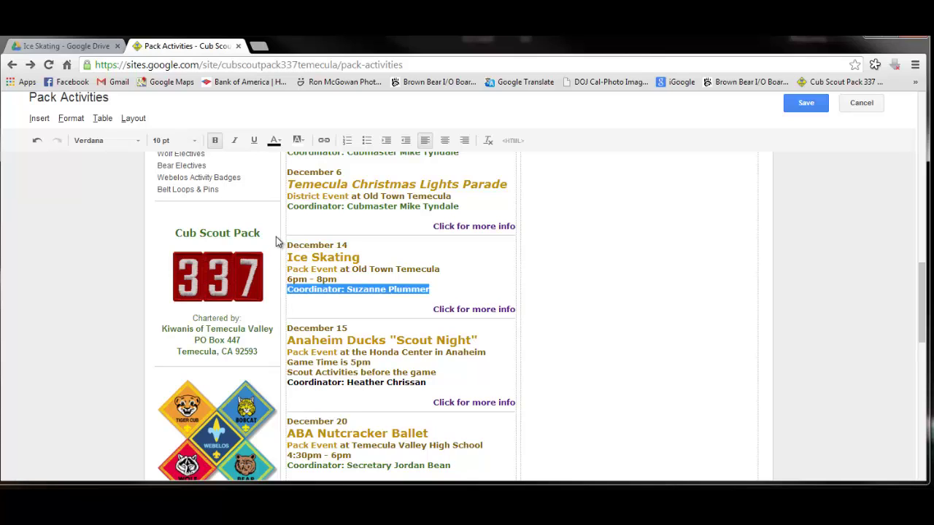
left_click(274, 140)
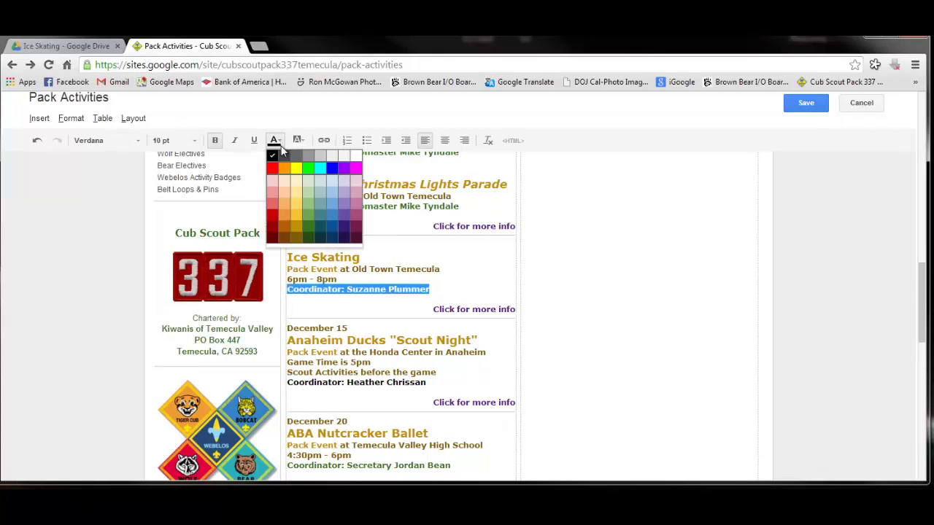
left_click(356, 168)
left_click(475, 284)
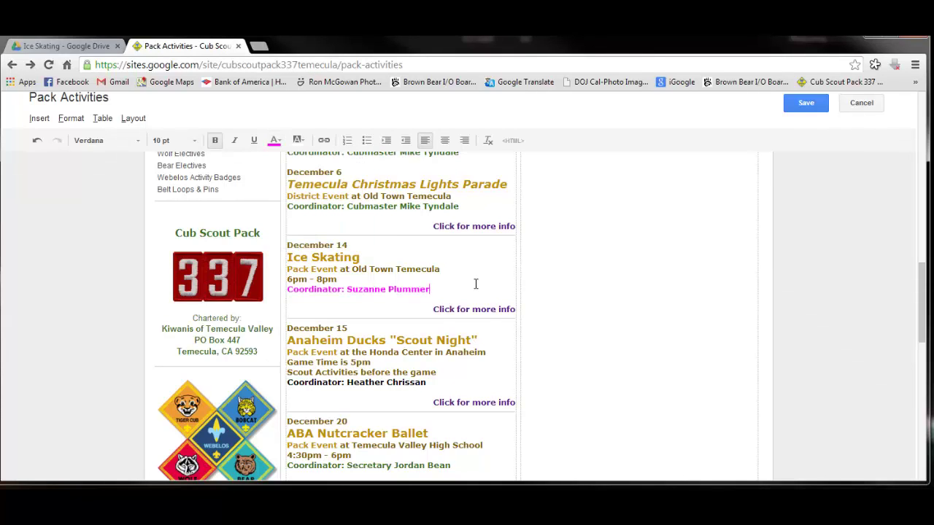
left_click(805, 108)
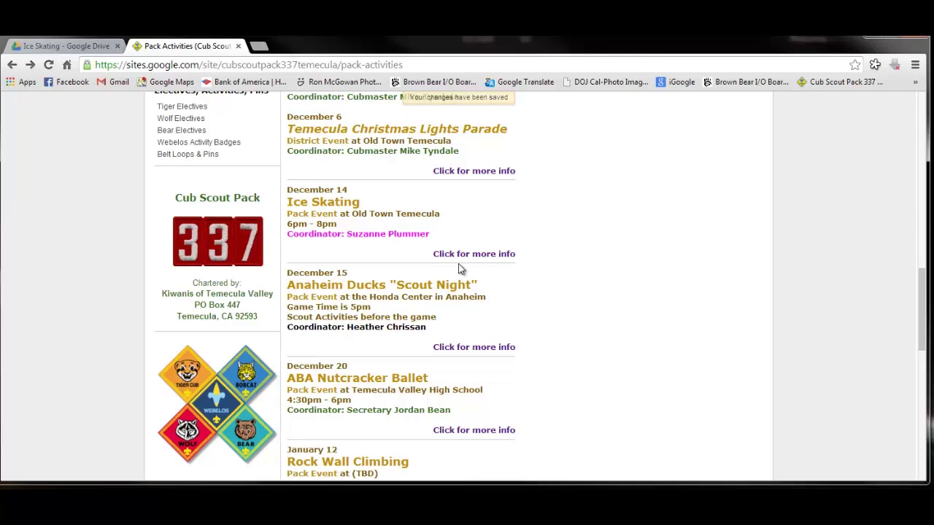
left_click(462, 257)
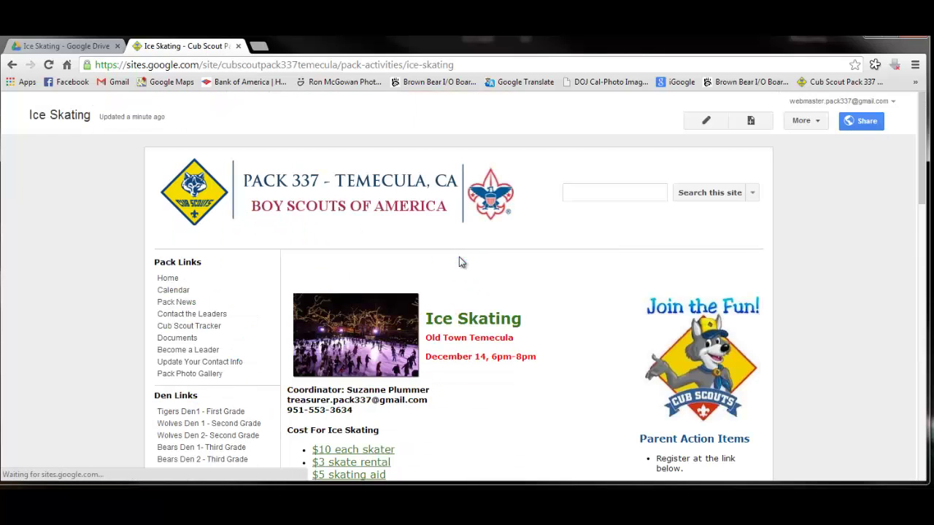
Scroll through the Ice Skating page to review the $14 price, 11/21/13 deadline and contact note
scroll(452, 306, "down", 10)
scroll(450, 344, "up", 3)
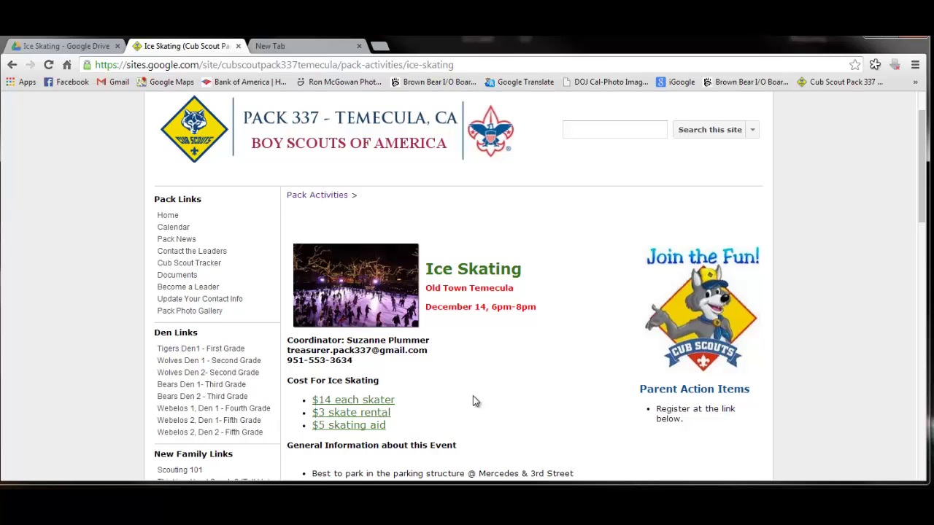
scroll(473, 396, "down", 6)
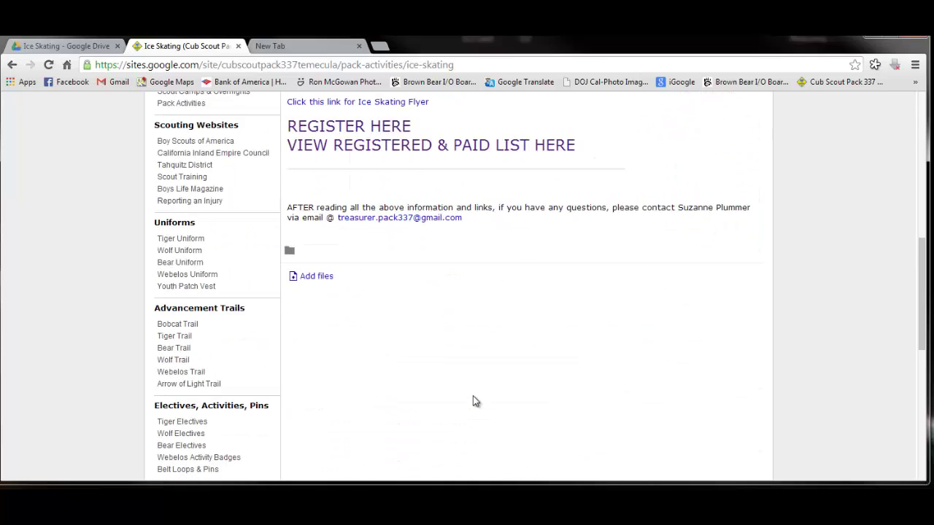
scroll(473, 395, "up", 3)
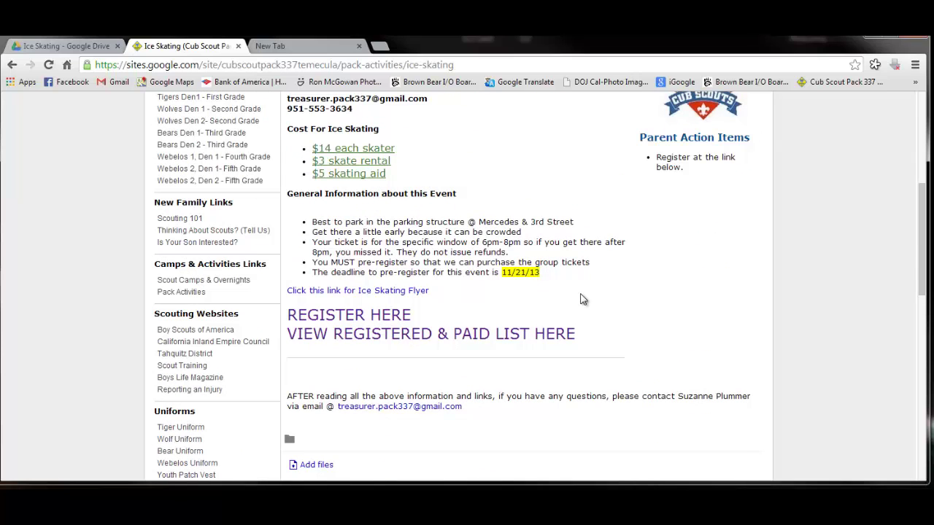
Submit a sign-up with parent name, email, phone and scout name for a Tigers scout with 2 skaters
left_click(382, 314)
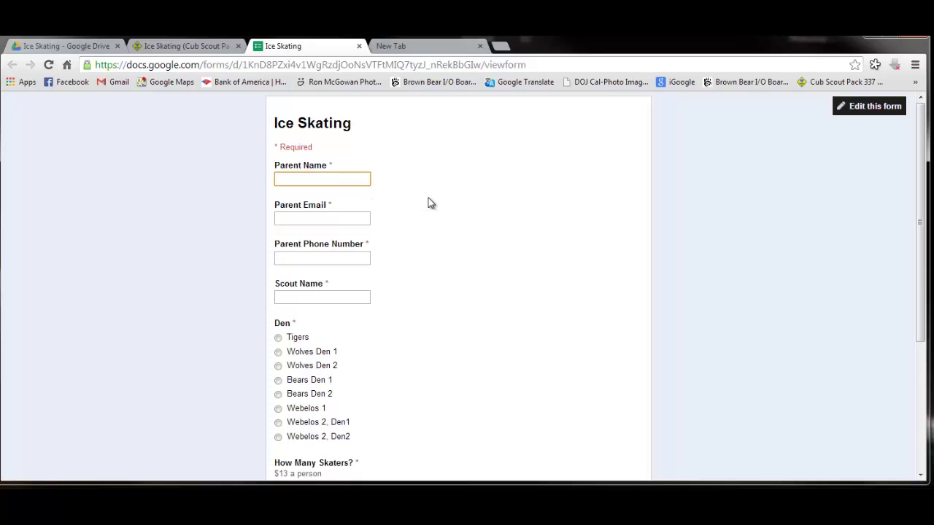
type("Suzy Q")
key("Tab")
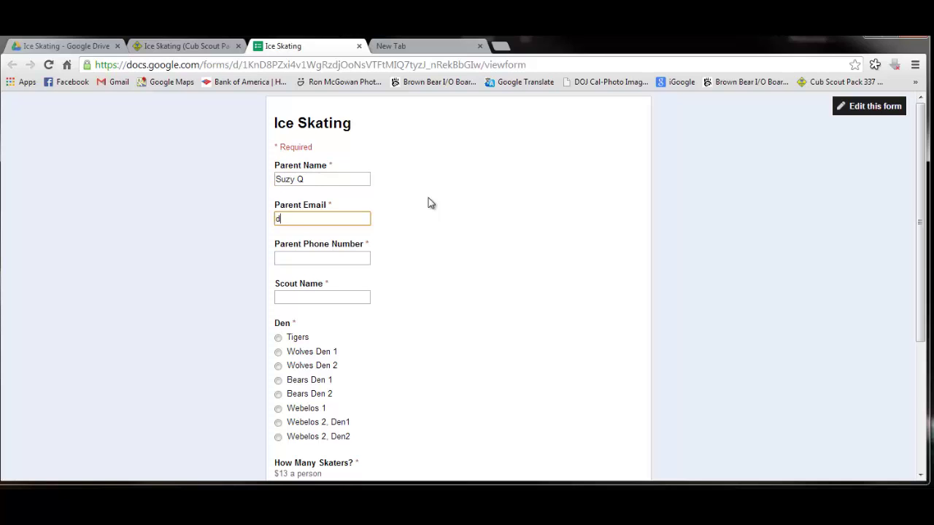
key("Tab")
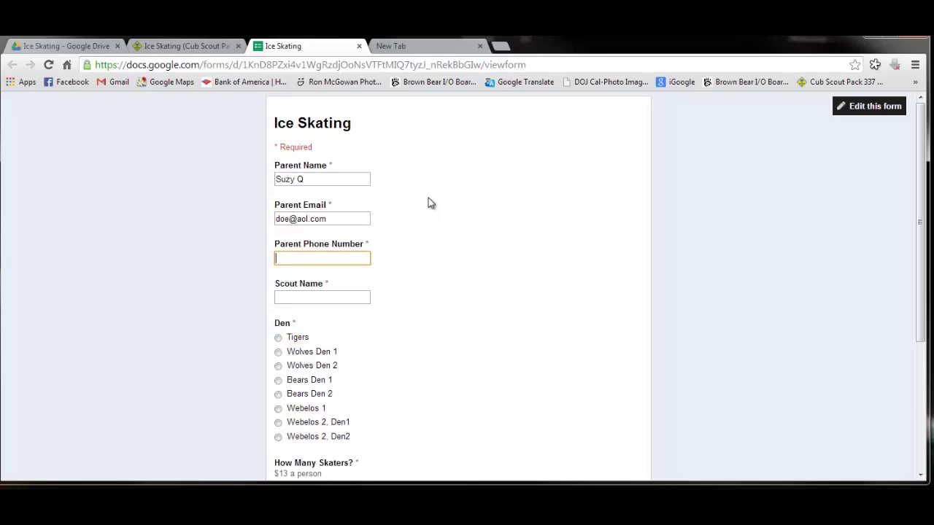
left_click(352, 310)
left_click(348, 303)
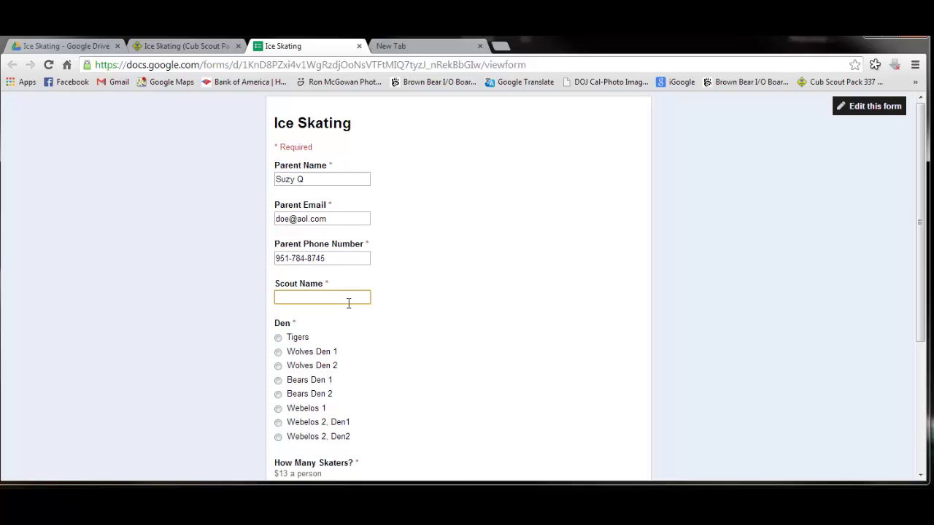
type("Tim")
left_click(278, 337)
scroll(419, 341, "down", 3)
left_click(278, 314)
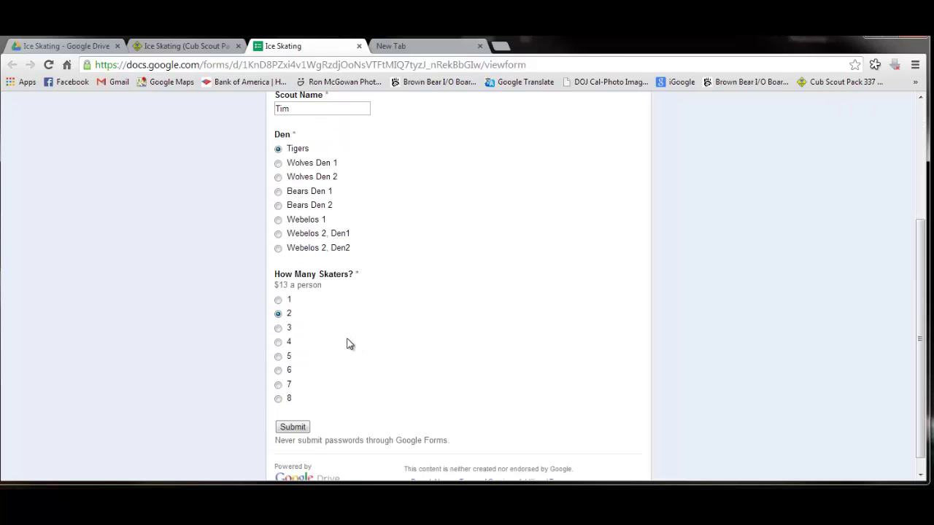
left_click(294, 427)
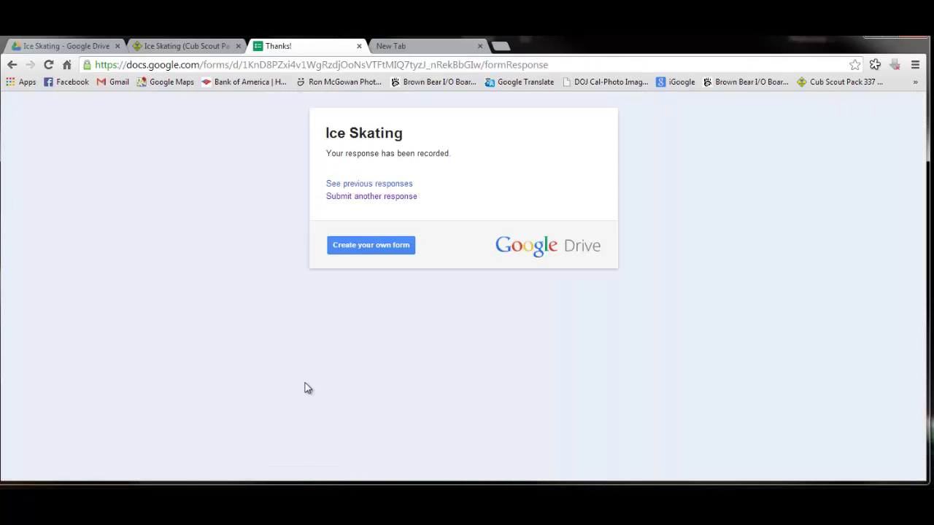
Submit another response, with new parent and scout details, for a Bears Den 2 scout with 6 skaters
left_click(367, 199)
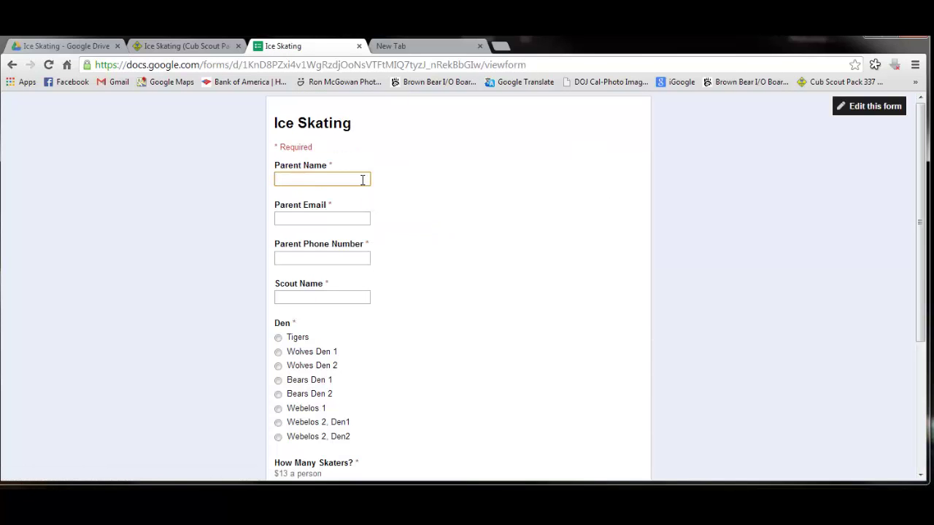
left_click(362, 180)
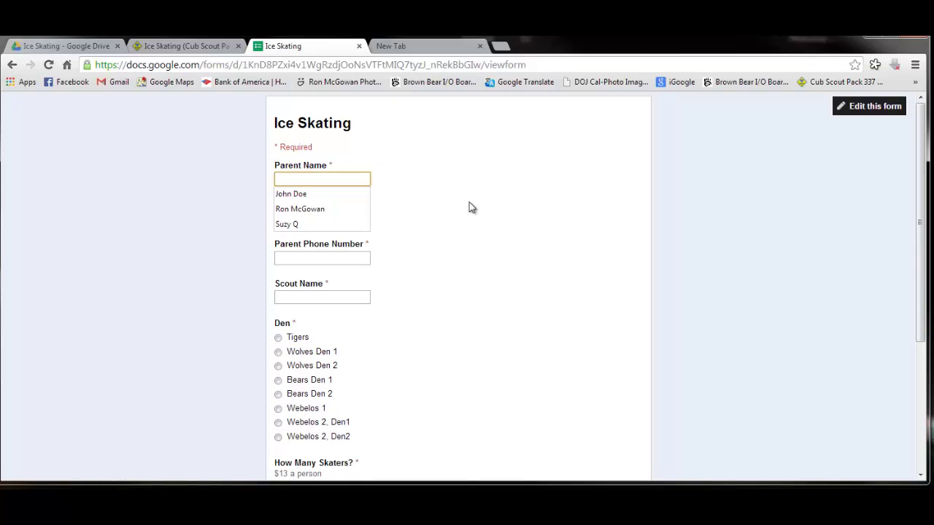
type("Larry")
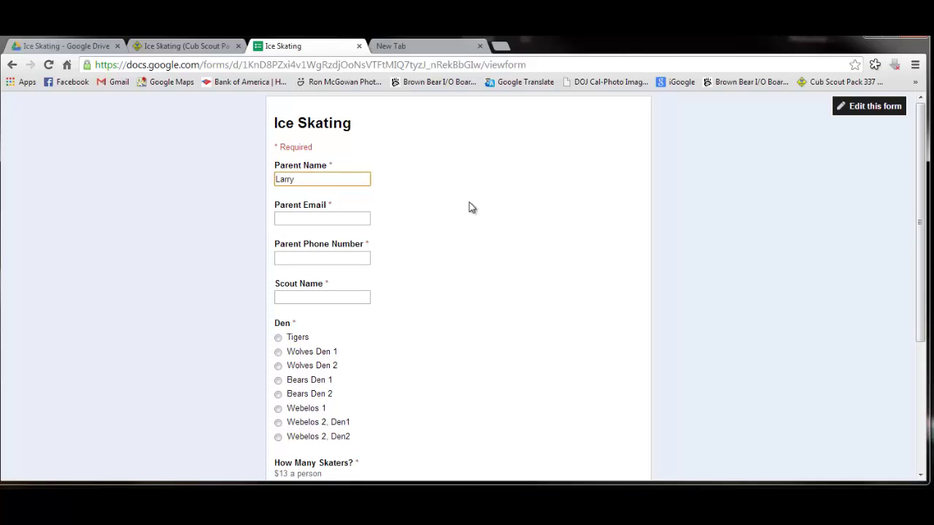
key("Tab")
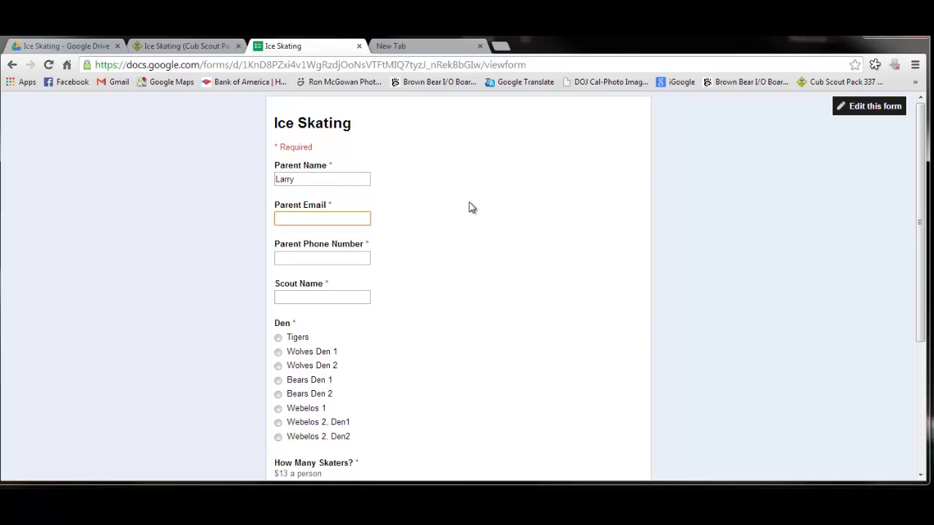
key("Tab")
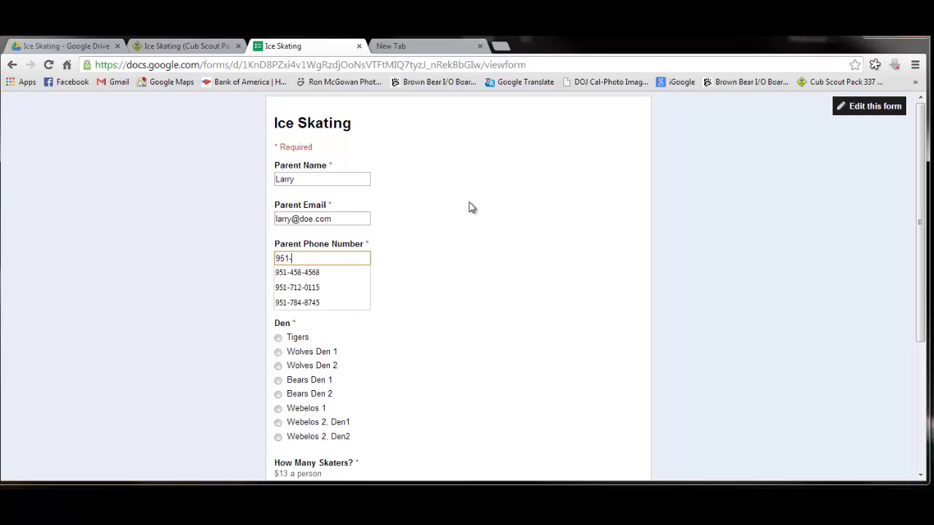
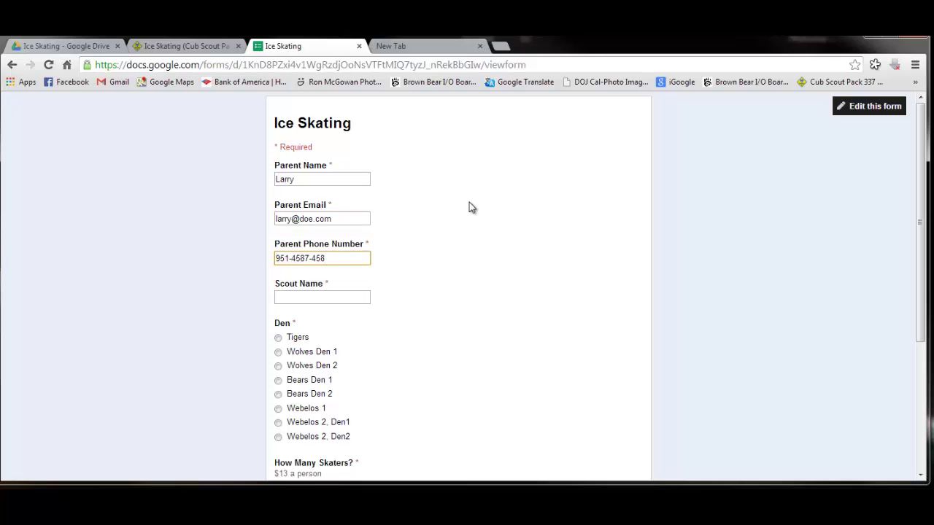
left_click(363, 298)
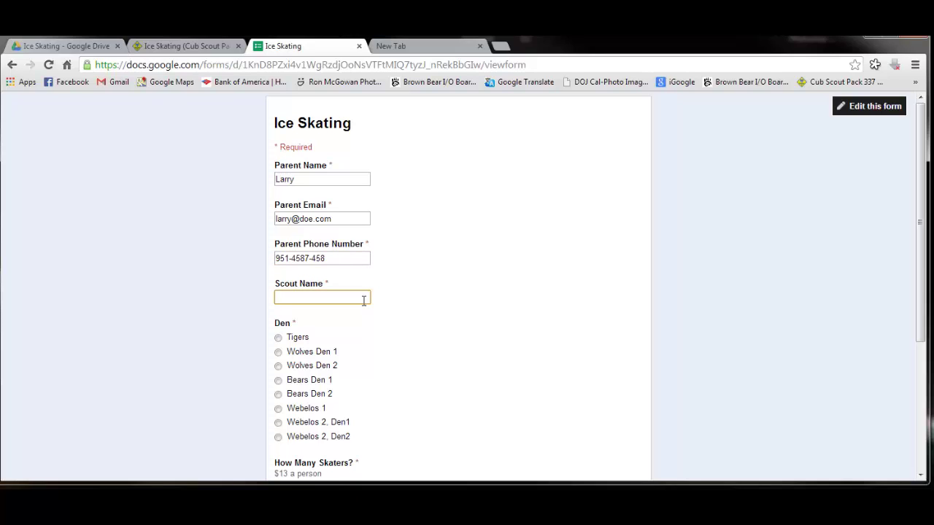
type("fred")
left_click(284, 399)
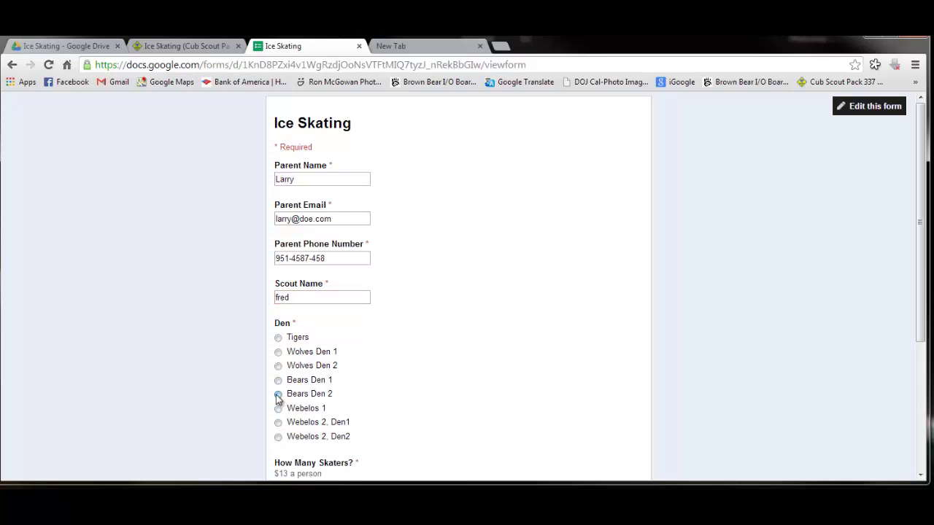
scroll(384, 397, "down", 3)
left_click(280, 434)
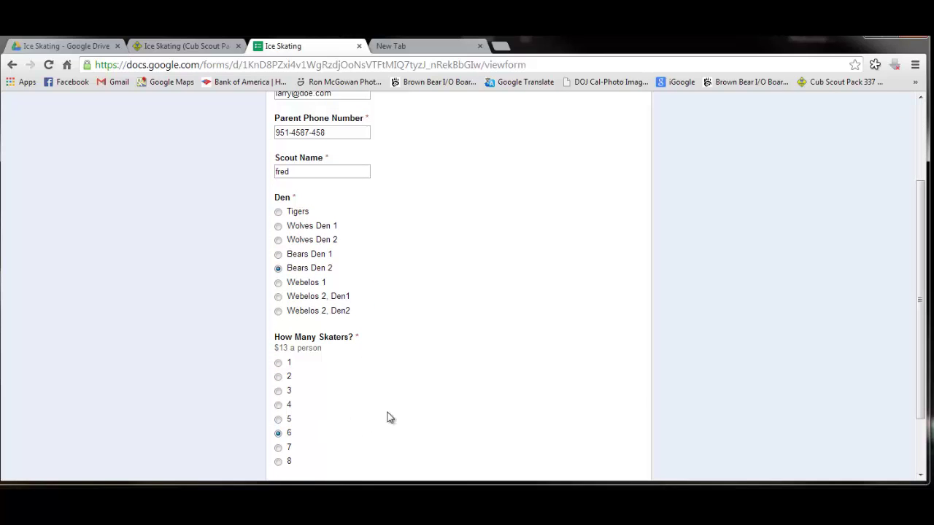
scroll(391, 417, "down", 2)
left_click(297, 411)
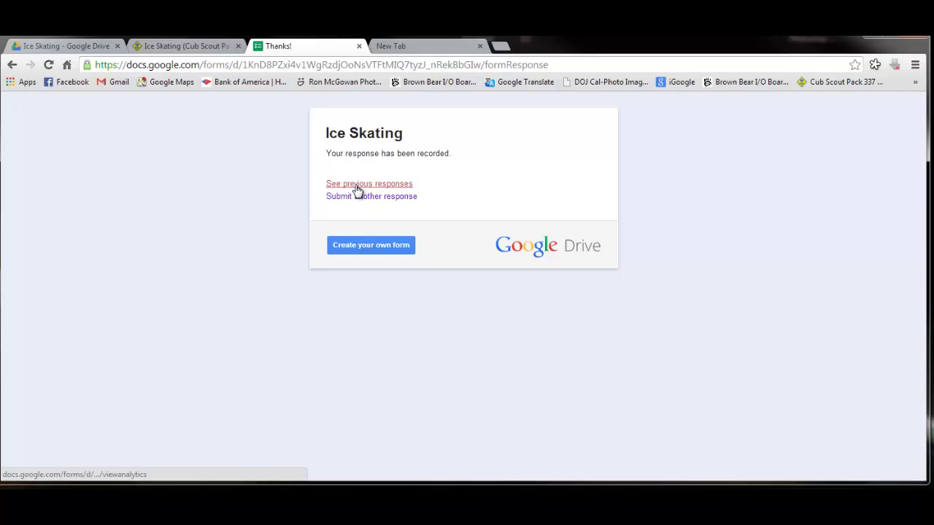
Check the summary showing 4 responses, then open the Ice Skating responses spreadsheet from the Drive folder
left_click(357, 188)
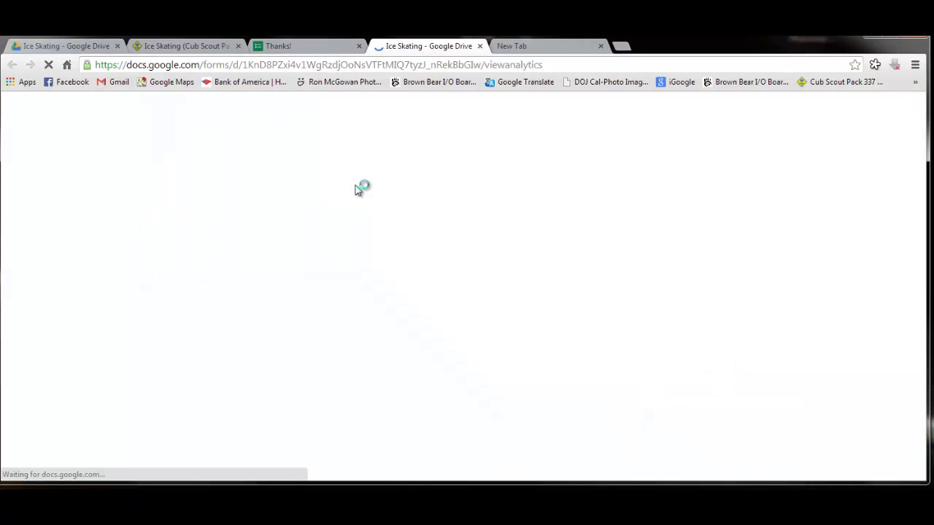
left_click(479, 46)
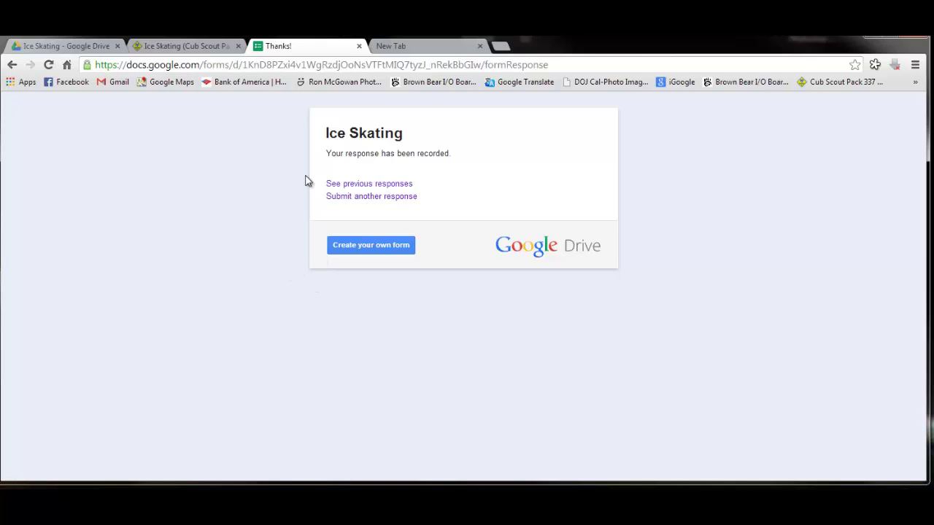
left_click(62, 46)
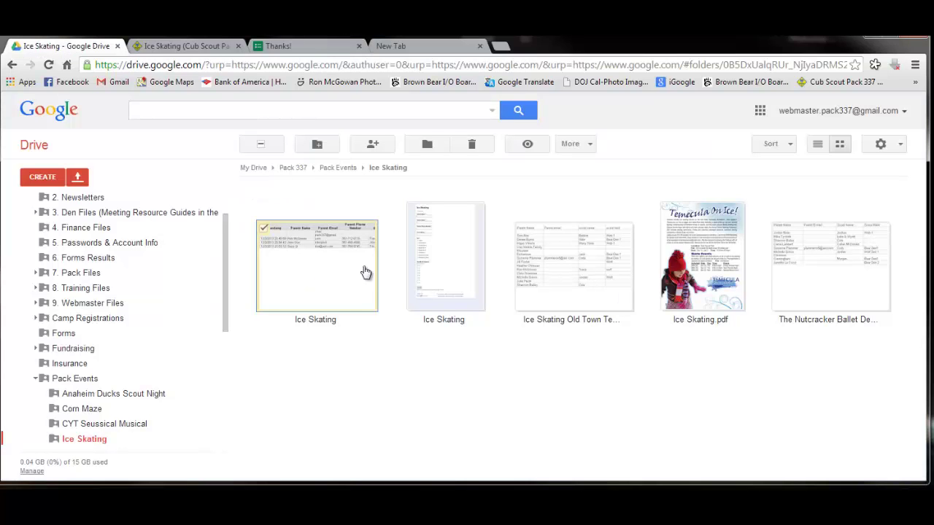
double_click(348, 291)
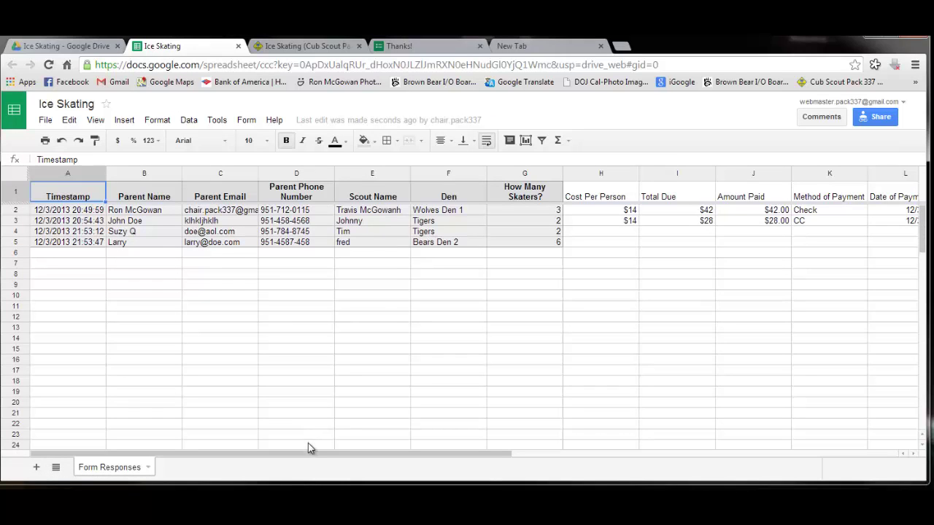
Copy row 3's payment details (H3:M3) into rows 4 and 5
left_click_drag(310, 457, 503, 462)
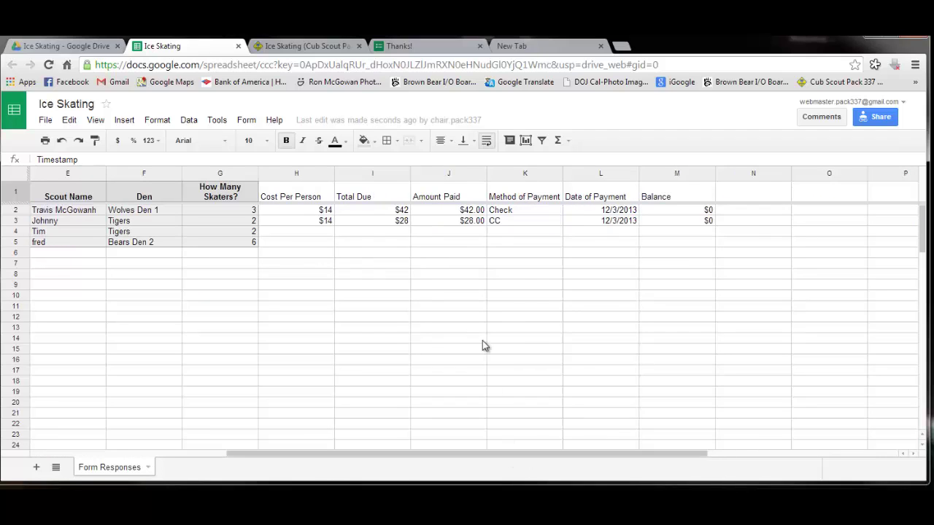
left_click(295, 222)
left_click(318, 243)
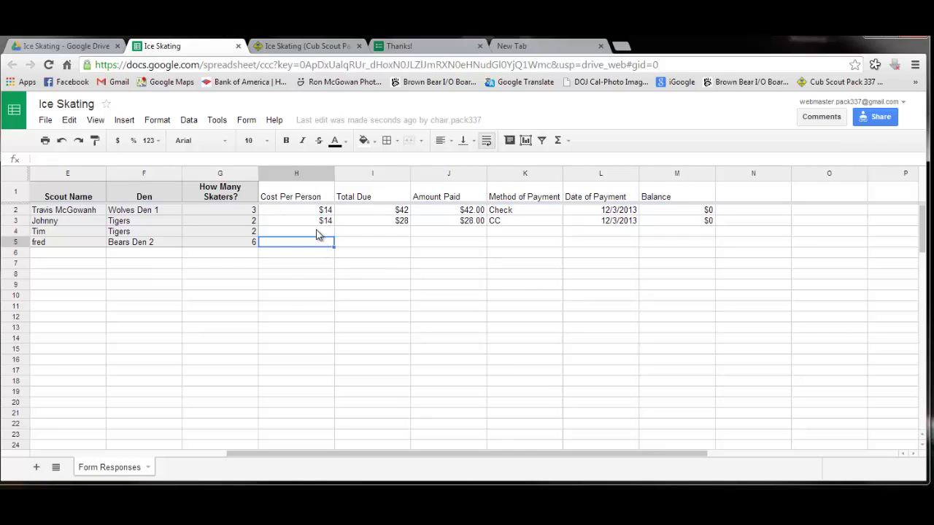
left_click_drag(319, 223, 676, 219)
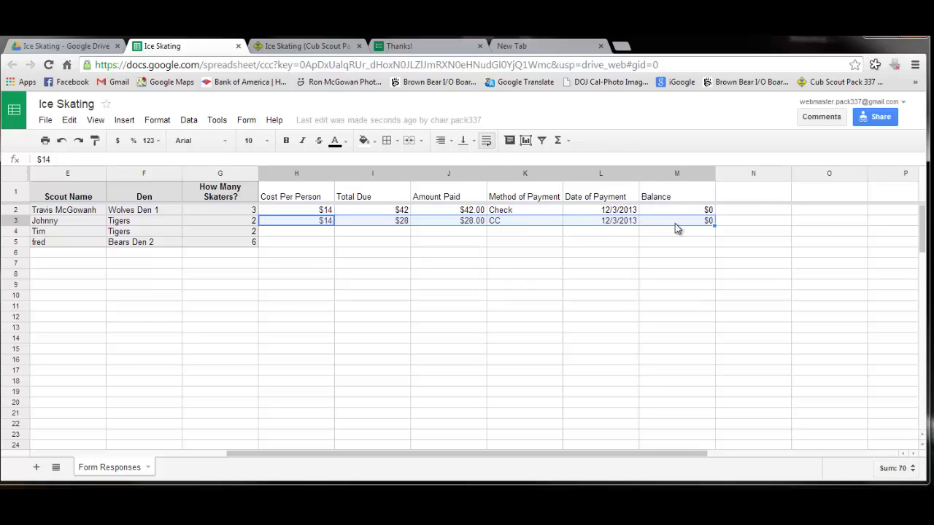
right_click(676, 223)
left_click(694, 254)
left_click(526, 306)
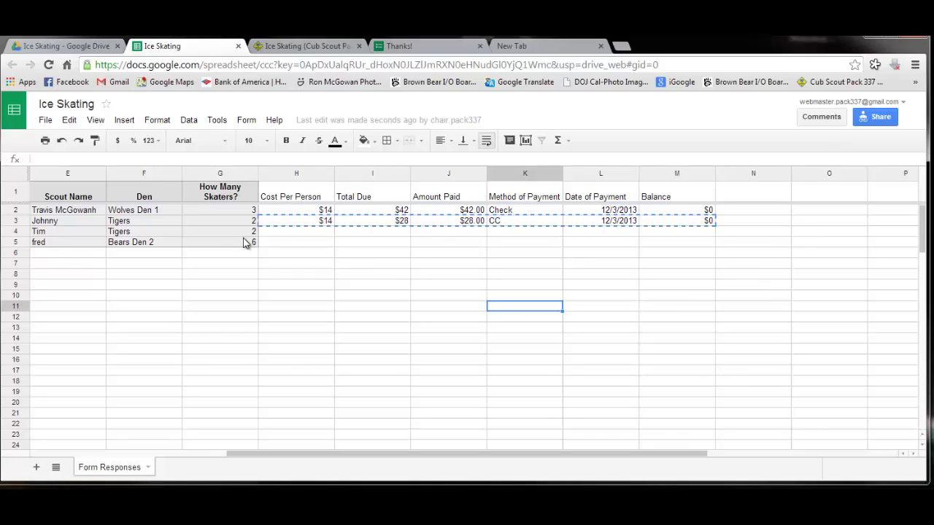
left_click(291, 238)
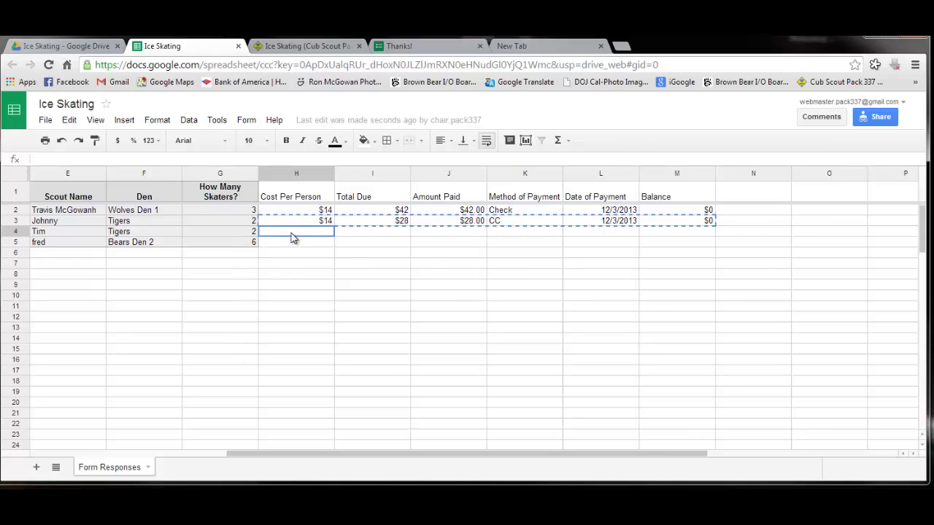
mouse_move(291, 238)
left_mouse_down()
mouse_move(430, 351)
mouse_move(685, 406)
mouse_move(661, 241)
left_mouse_up()
right_click(661, 240)
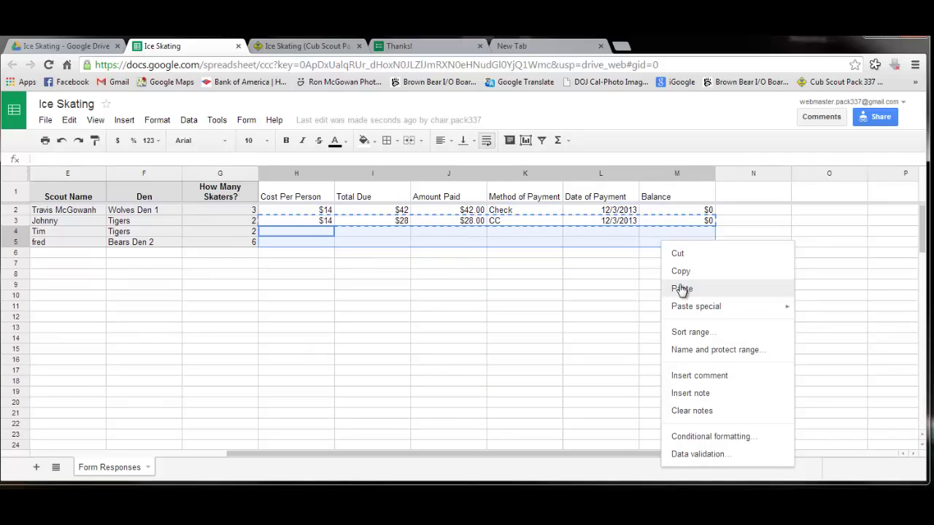
left_click(679, 289)
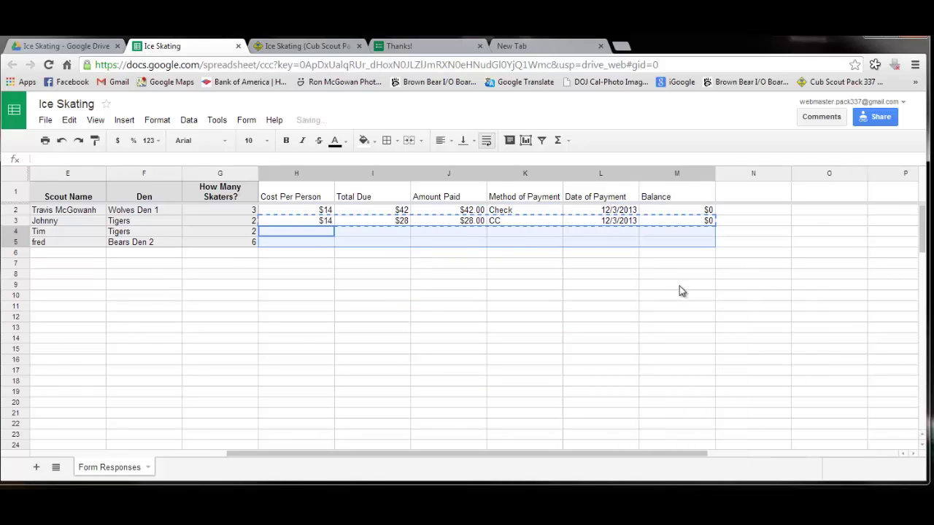
left_click(543, 328)
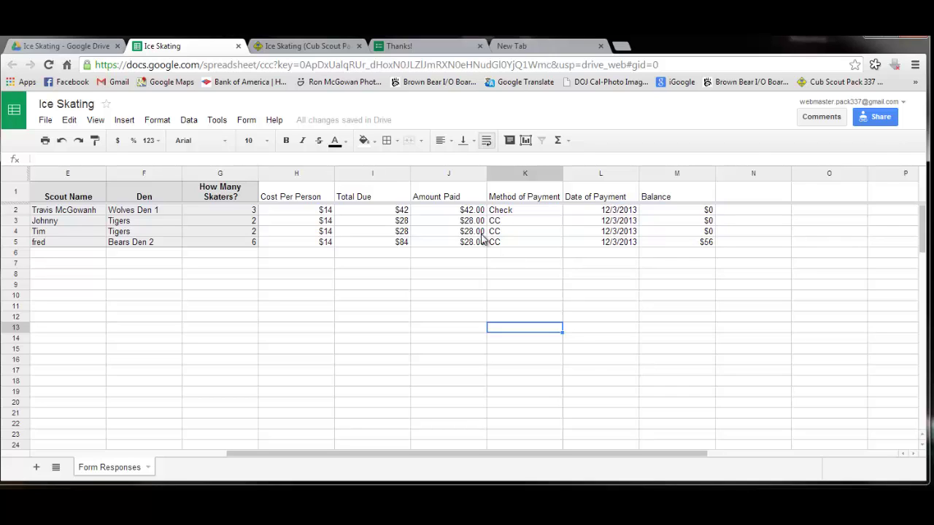
Clear the payment entries in J4:L5 so rows 4 and 5 show balances of $28 and $84
left_click_drag(479, 232, 493, 245)
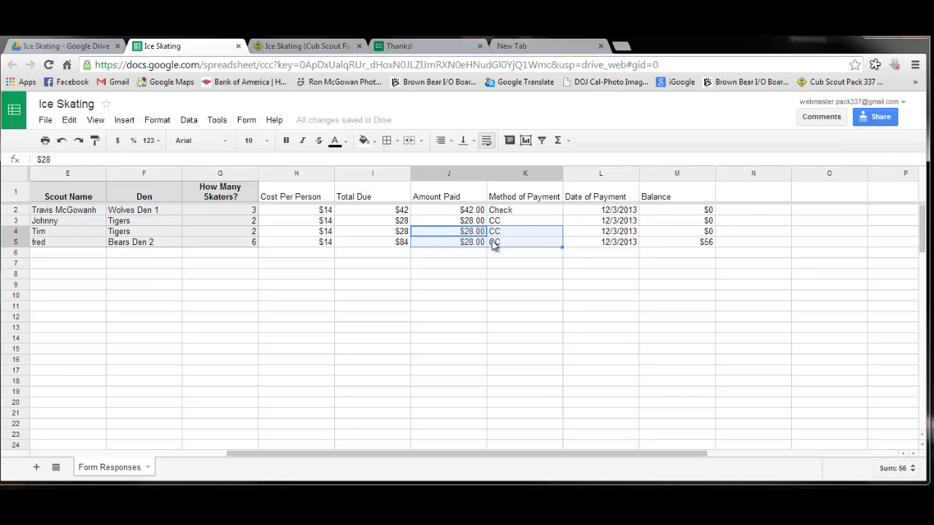
left_click(494, 274)
left_click(480, 233)
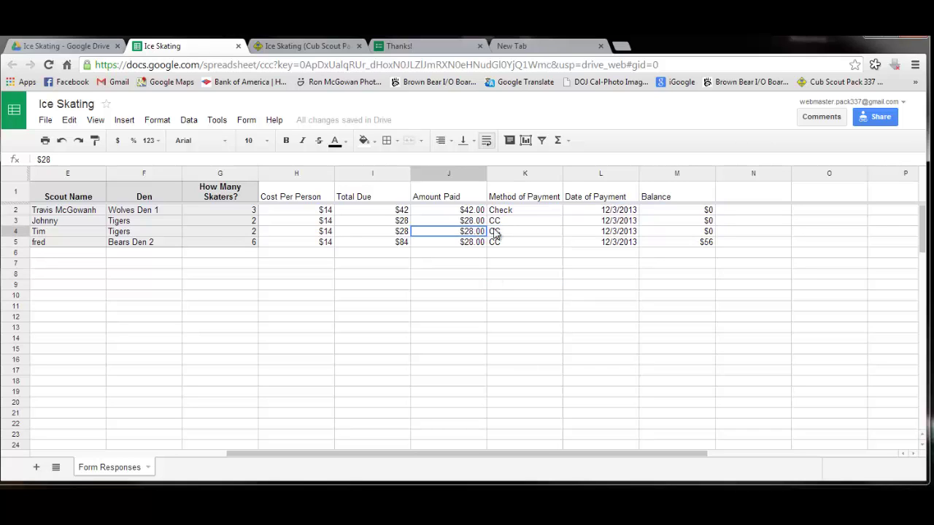
left_click_drag(529, 234, 573, 250)
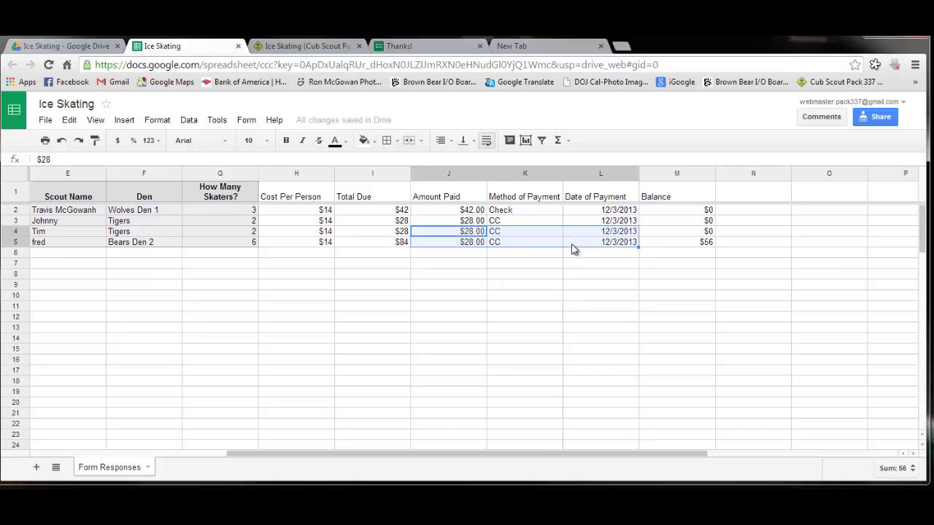
key("Delete")
left_click(566, 284)
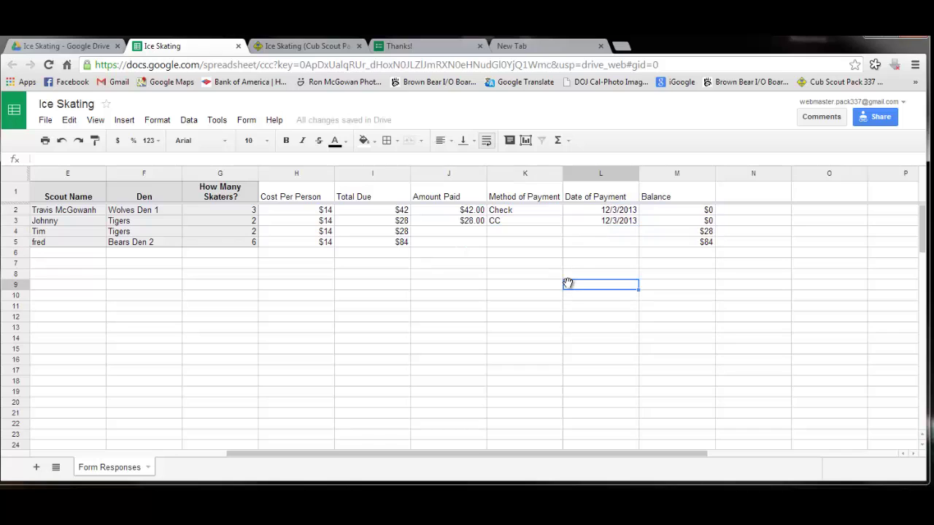
left_click(469, 235)
left_click(474, 242)
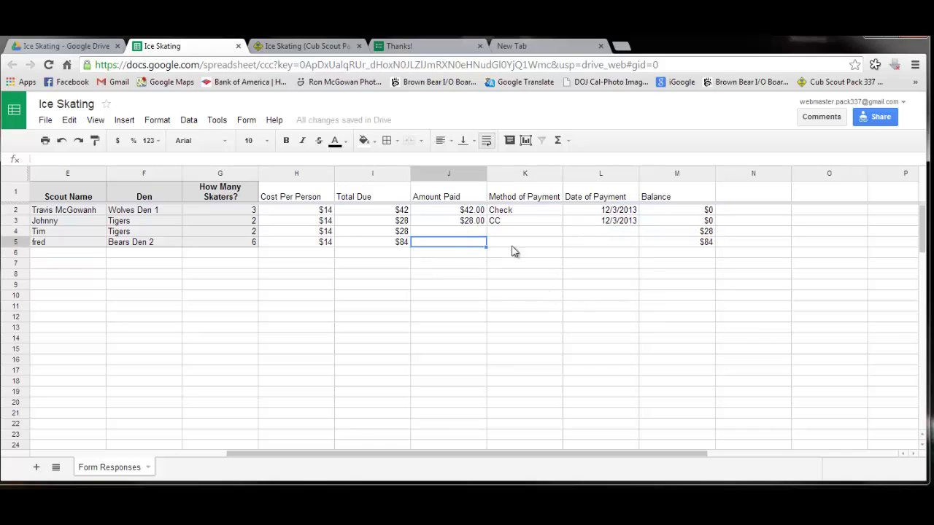
left_click(532, 241)
left_click(573, 243)
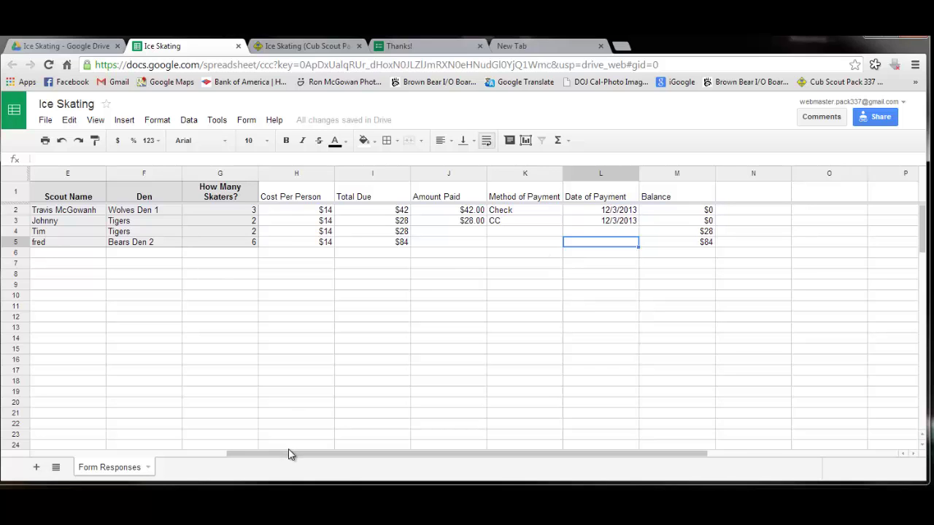
left_click_drag(291, 454, 67, 438)
left_click(139, 403)
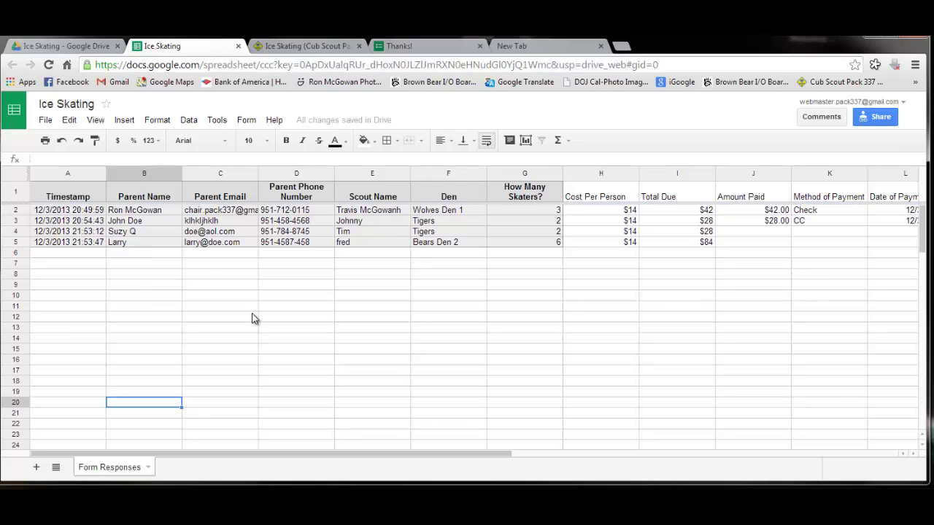
Apply All borders to B1:G18, from the Parent Name to How Many Skaters? columns
left_click(159, 254)
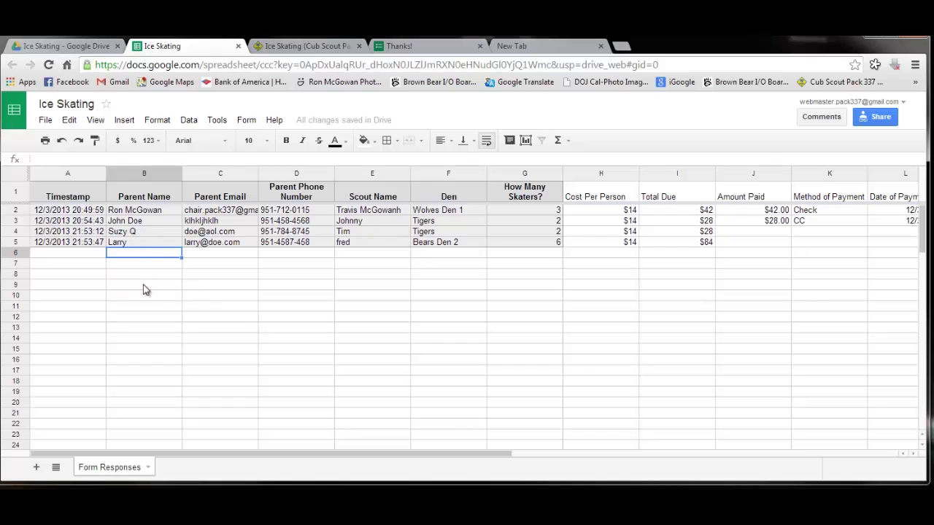
left_click(135, 201)
left_click_drag(135, 200, 442, 391)
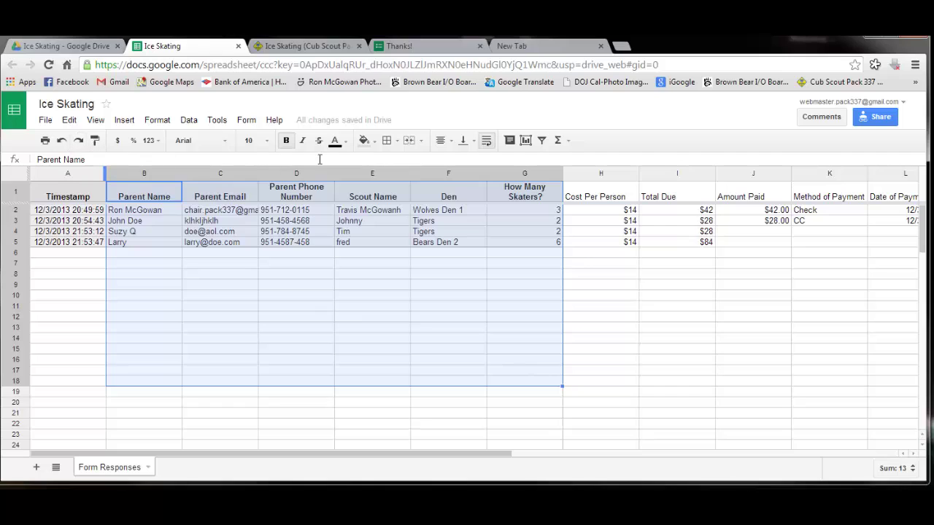
left_click(387, 141)
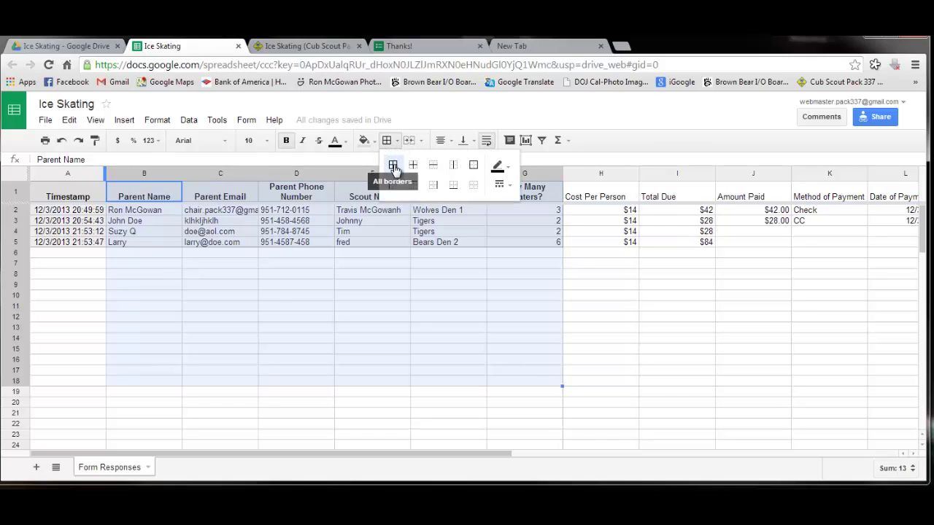
left_click(395, 167)
left_click(480, 326)
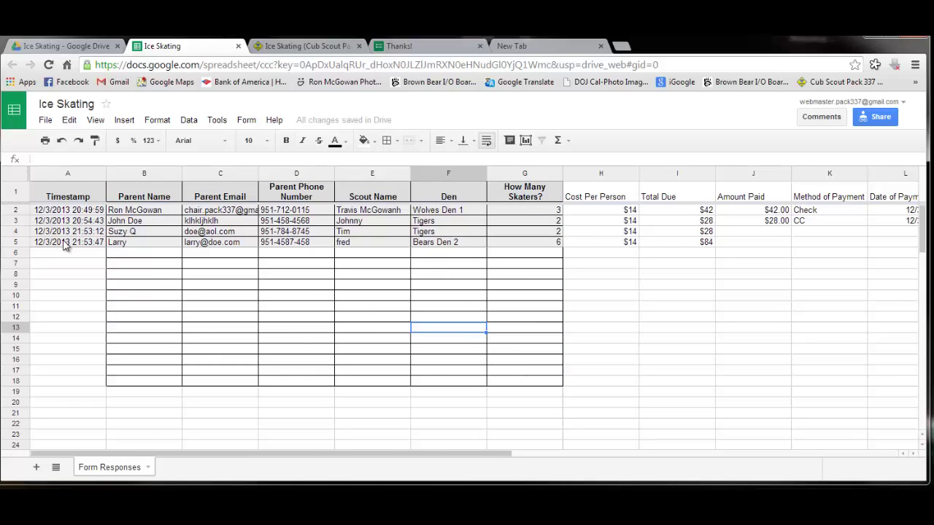
left_click(16, 192)
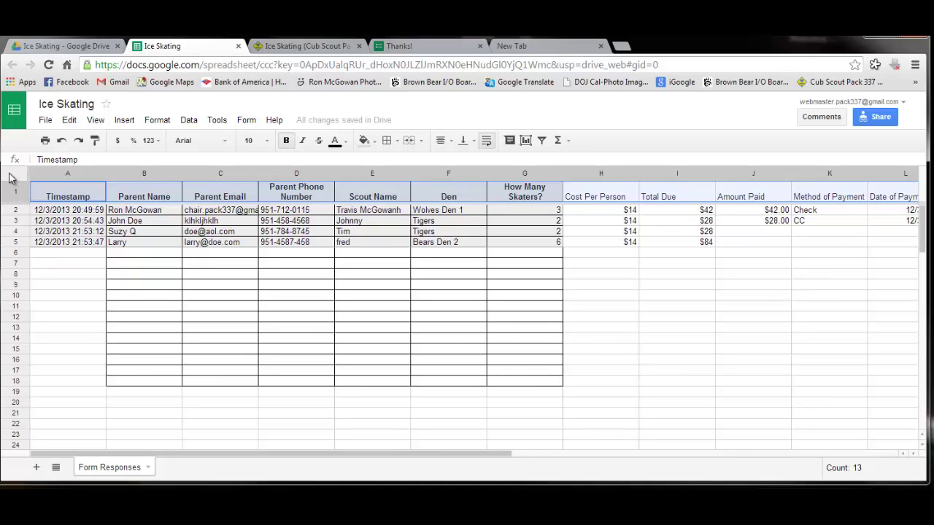
Make every row taller and widen the Parent Name, Email, Phone, Scout Name and Den columns
left_click(11, 178)
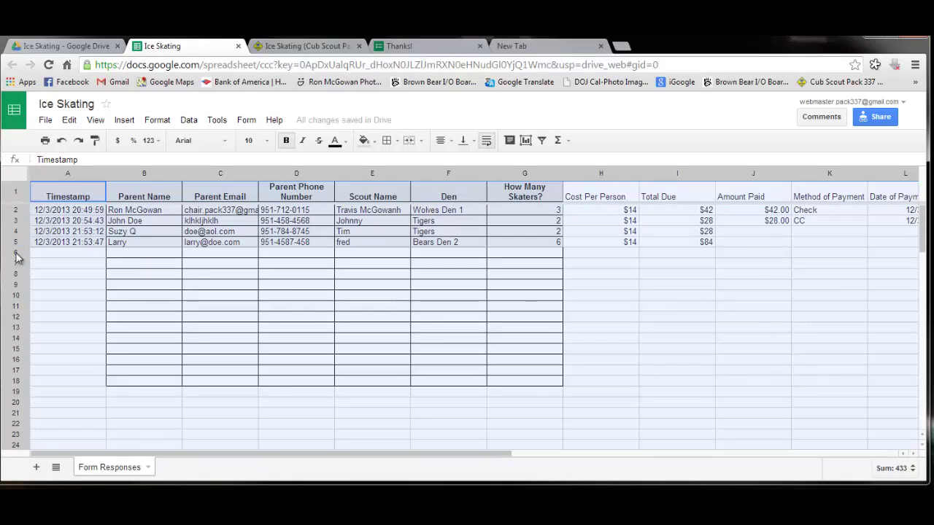
left_click_drag(15, 246, 19, 273)
left_click(286, 314)
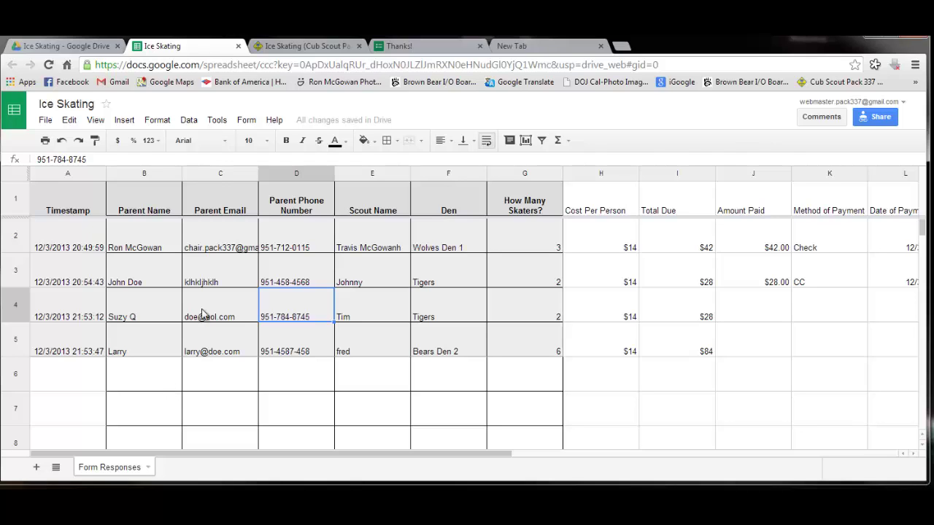
left_click_drag(182, 173, 206, 173)
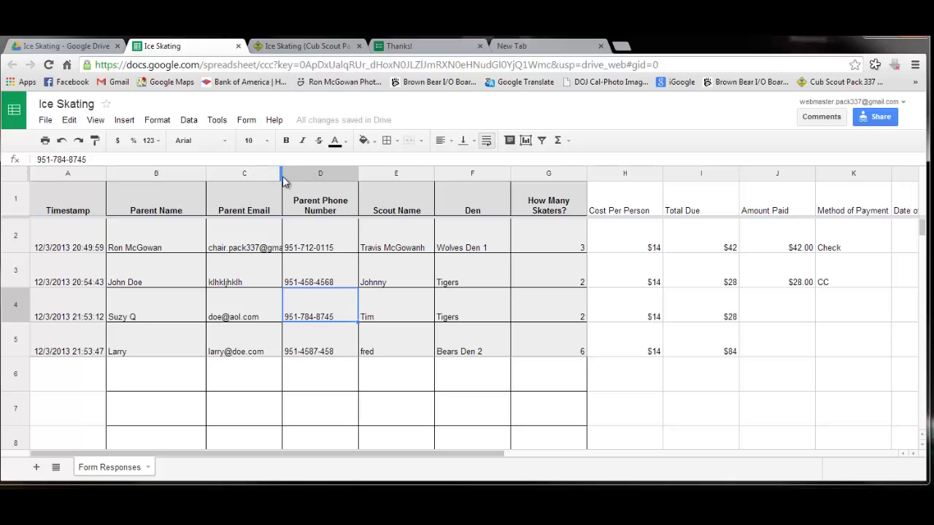
left_click_drag(281, 176, 314, 174)
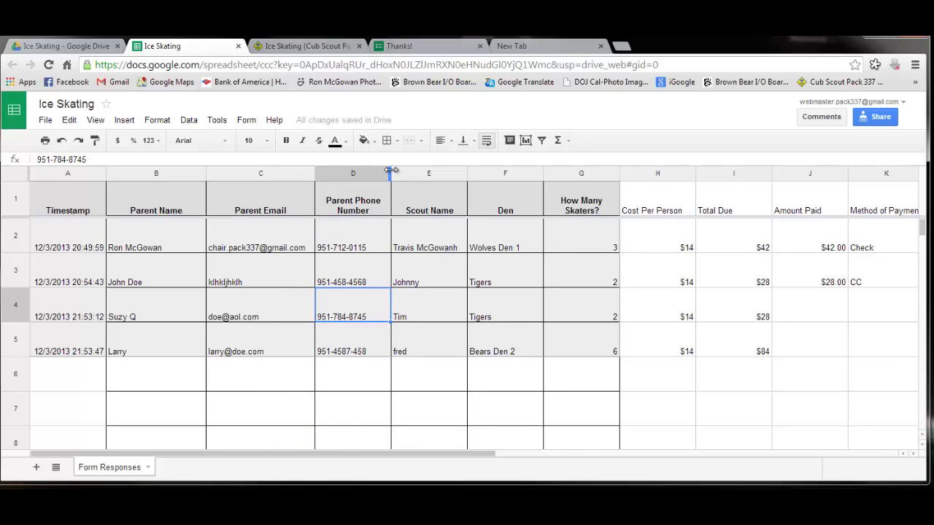
left_click_drag(390, 174, 423, 174)
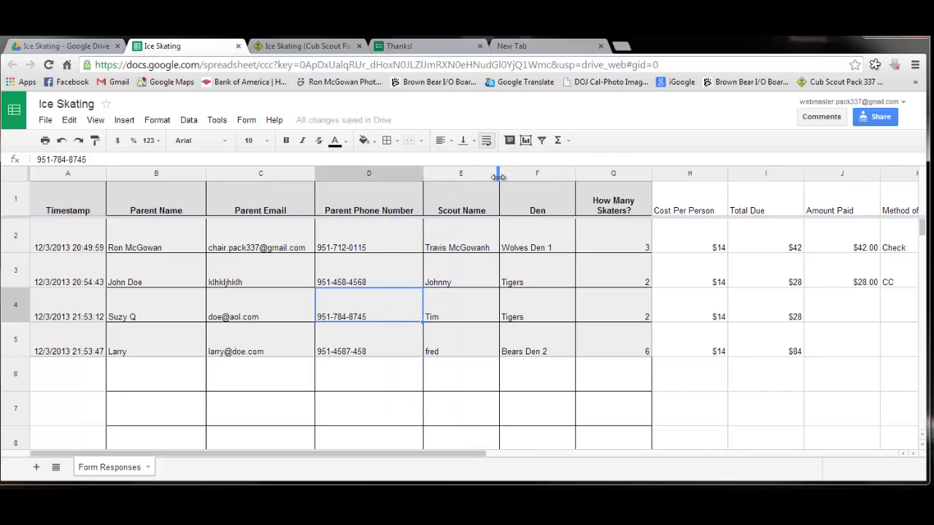
left_click_drag(499, 175, 524, 175)
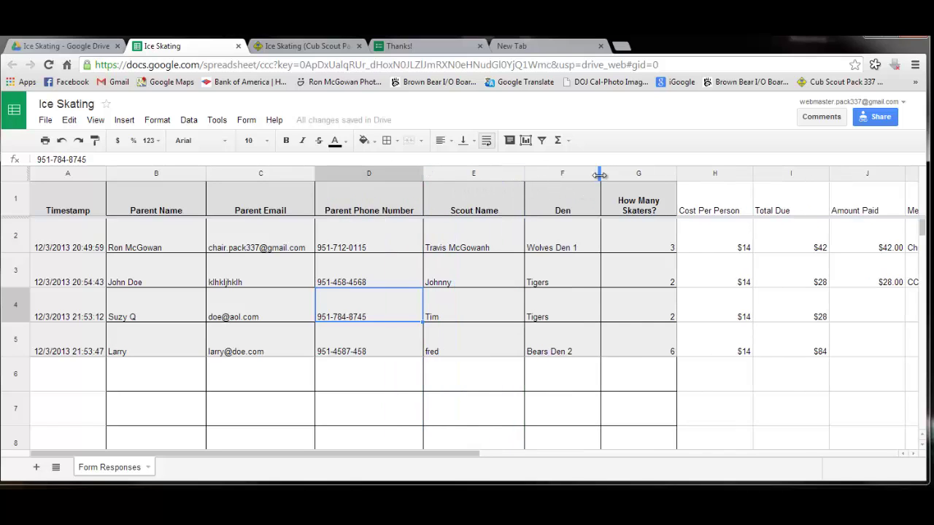
left_click_drag(601, 177, 615, 176)
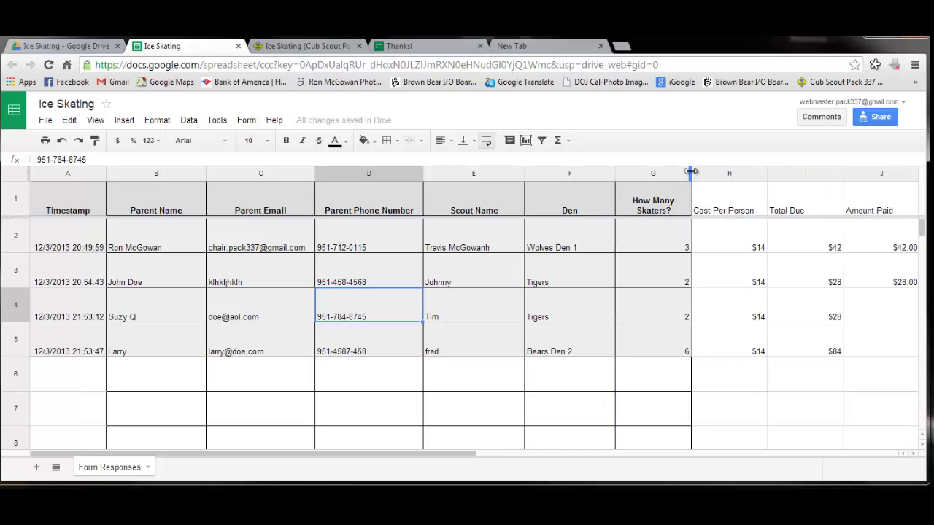
Narrow How Many Skaters? so its heading wraps, then select the bordered sign-up list
left_click(691, 173)
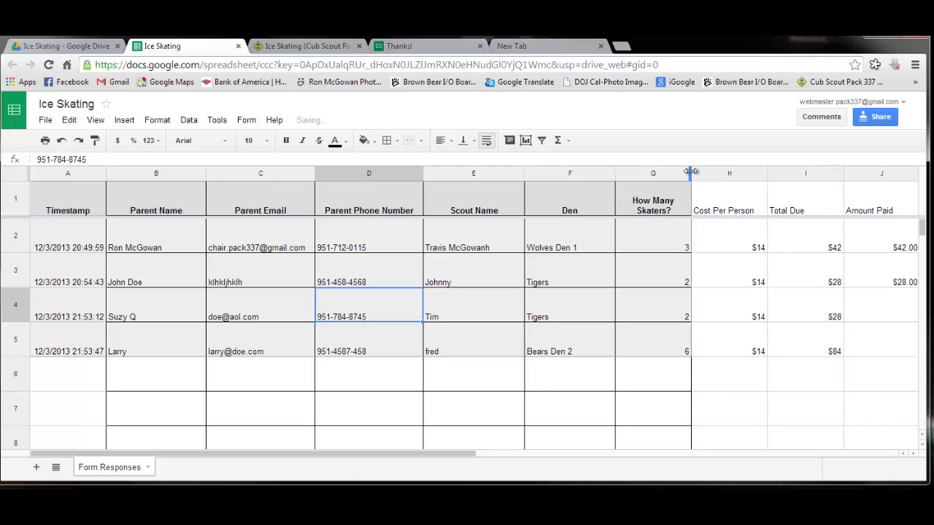
double_click(691, 173)
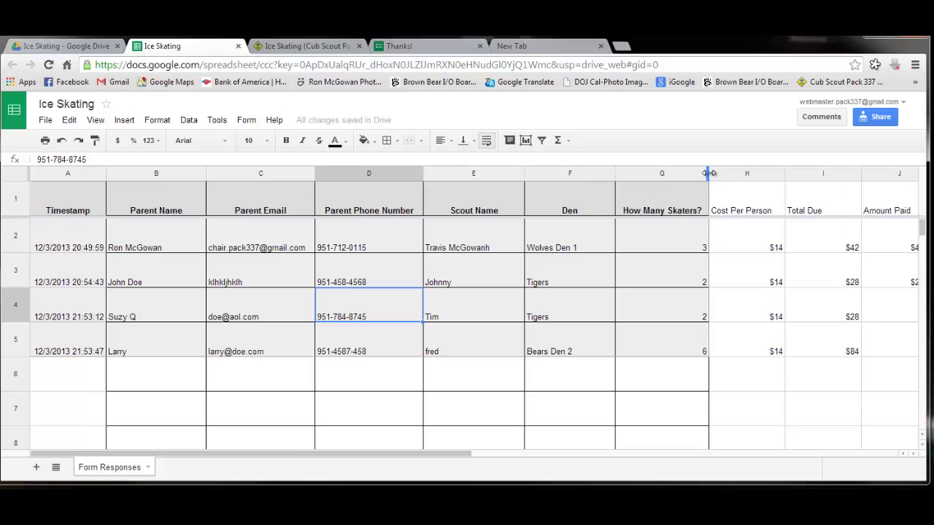
left_click_drag(707, 173, 672, 173)
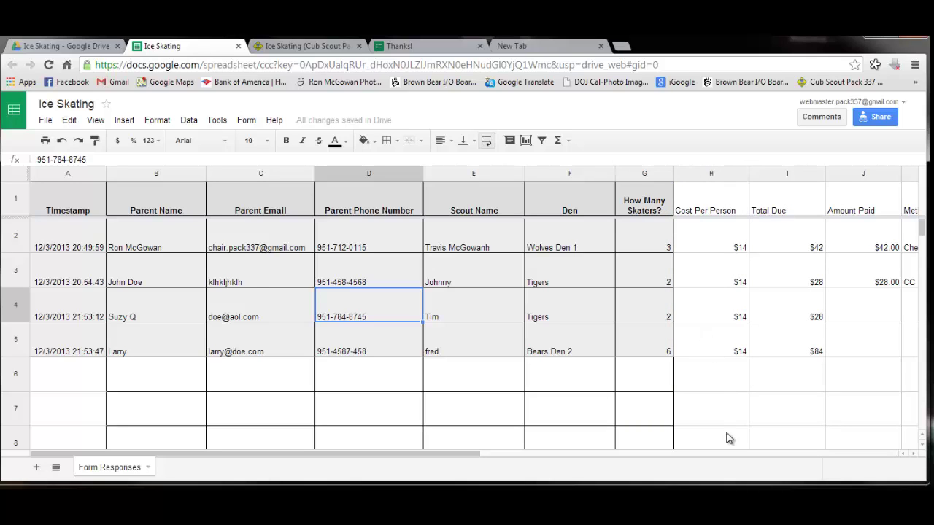
scroll(728, 437, "down", 2)
scroll(729, 438, "up", 2)
left_click_drag(175, 209, 653, 287)
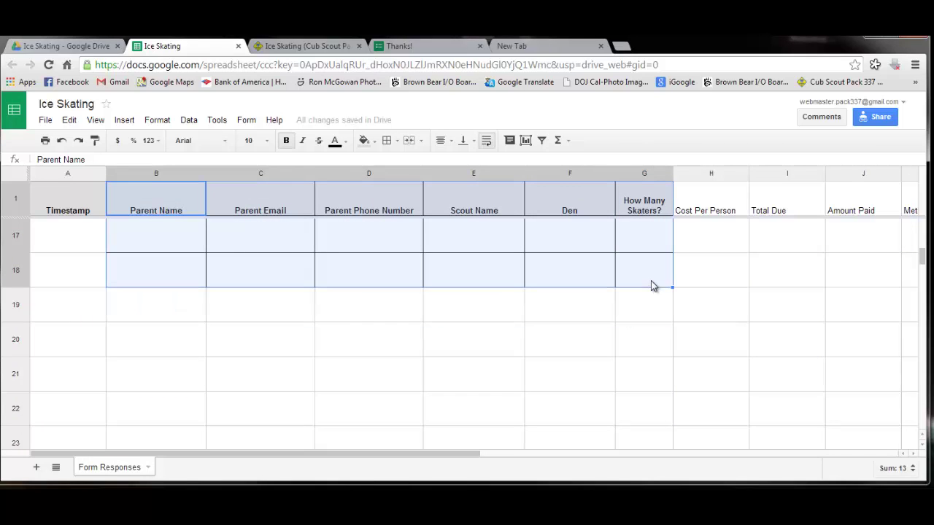
left_click_drag(924, 261, 919, 224)
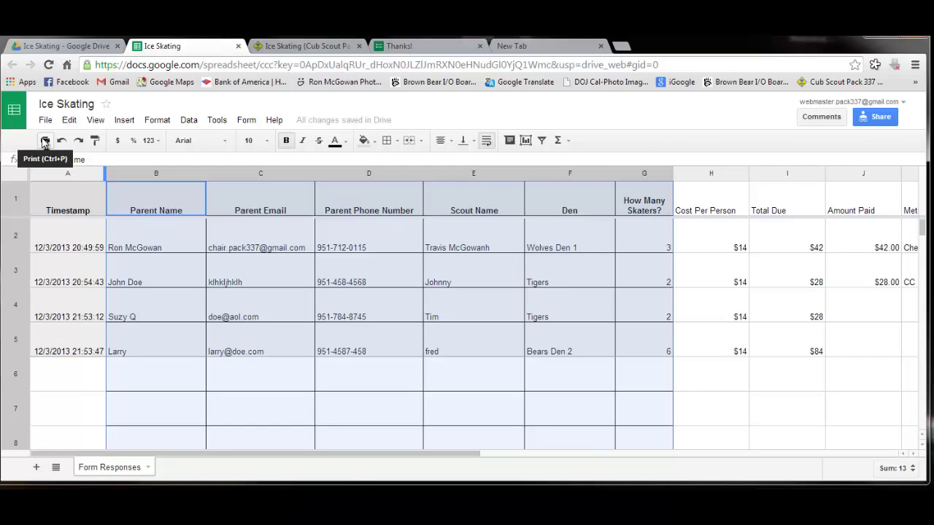
Export the selection with title, fit to width in landscape, as Ice Skating - Form Responses.pdf
left_click(45, 141)
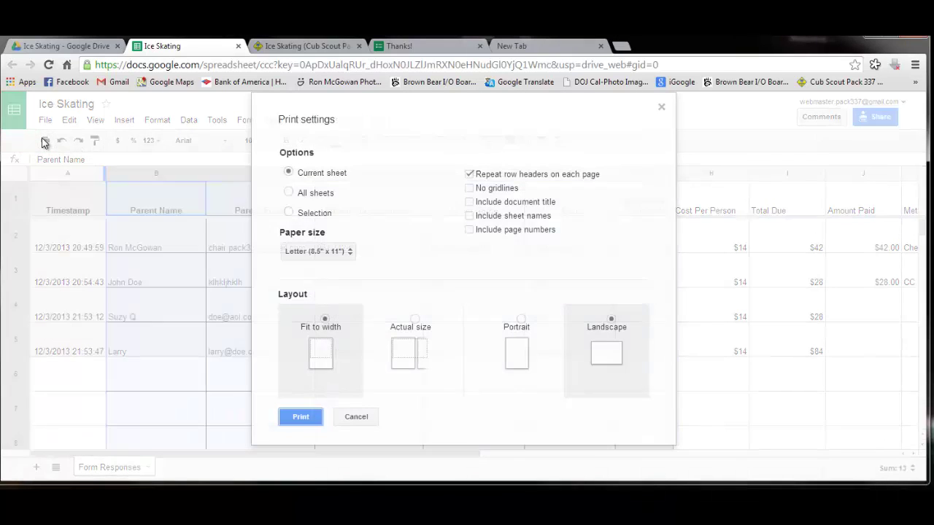
left_click(290, 212)
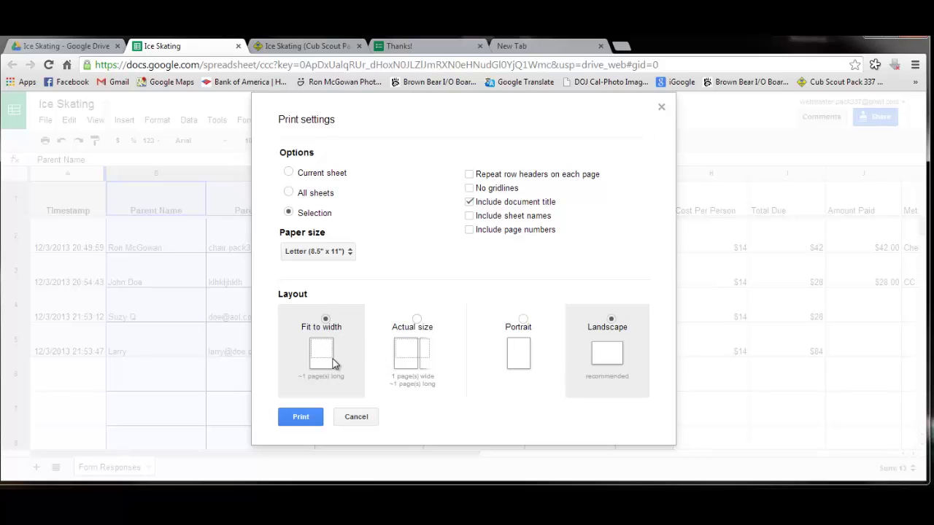
left_click(305, 421)
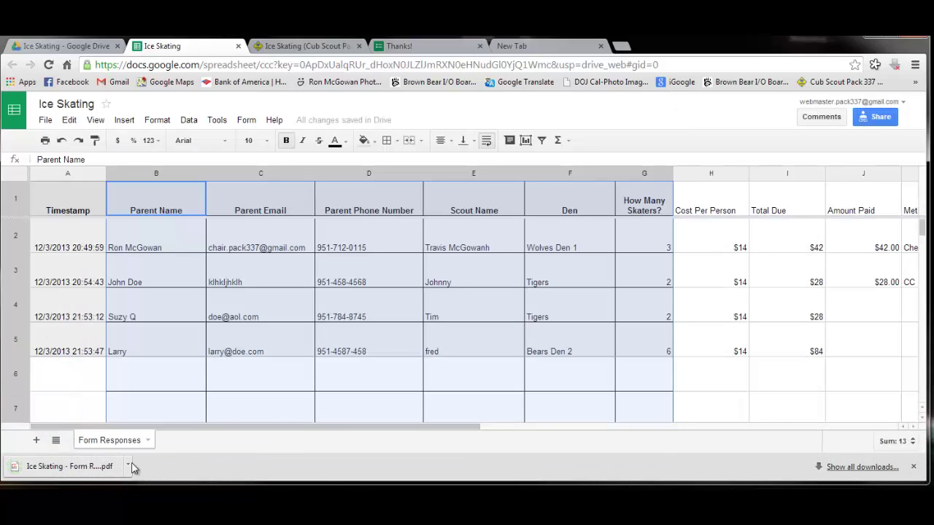
left_click(87, 469)
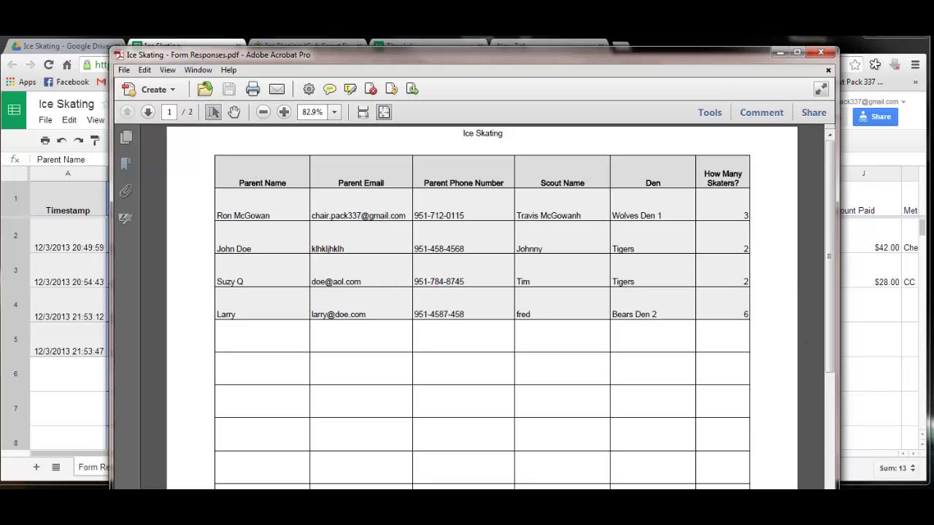
left_click_drag(838, 488, 866, 477)
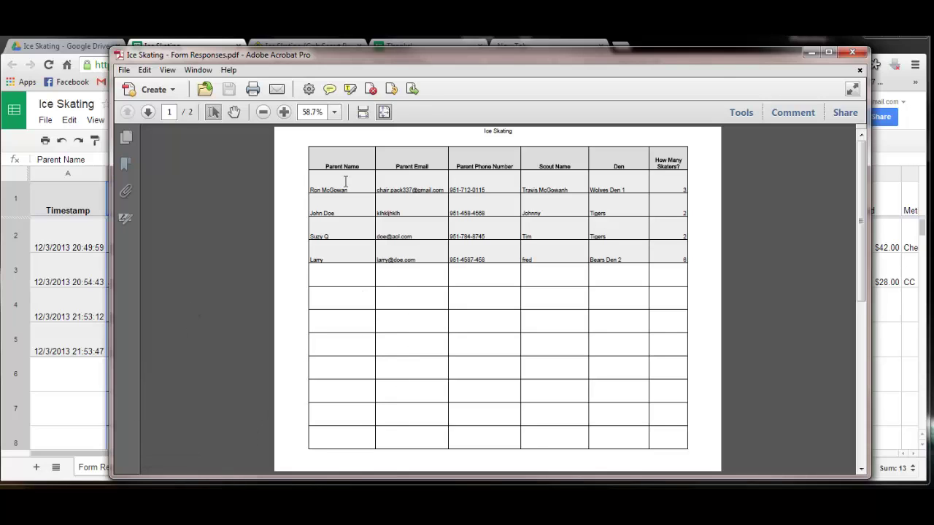
left_click(852, 52)
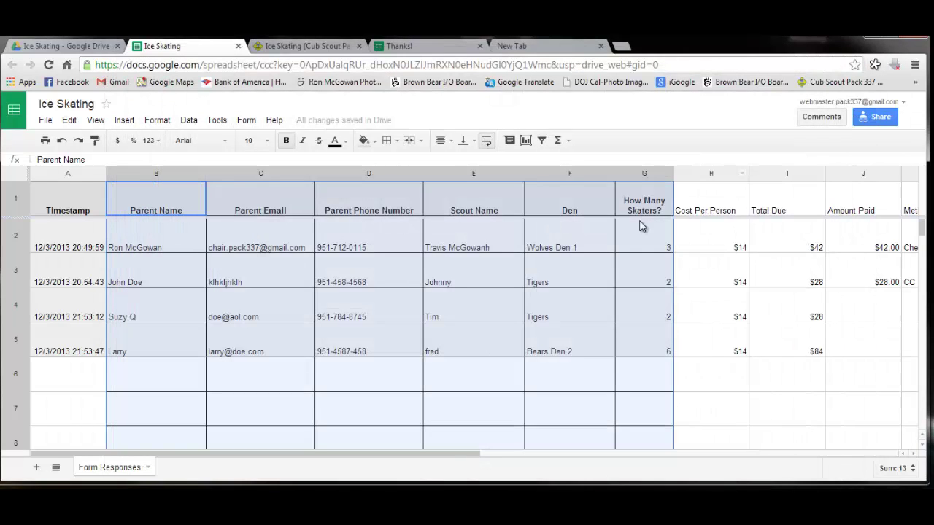